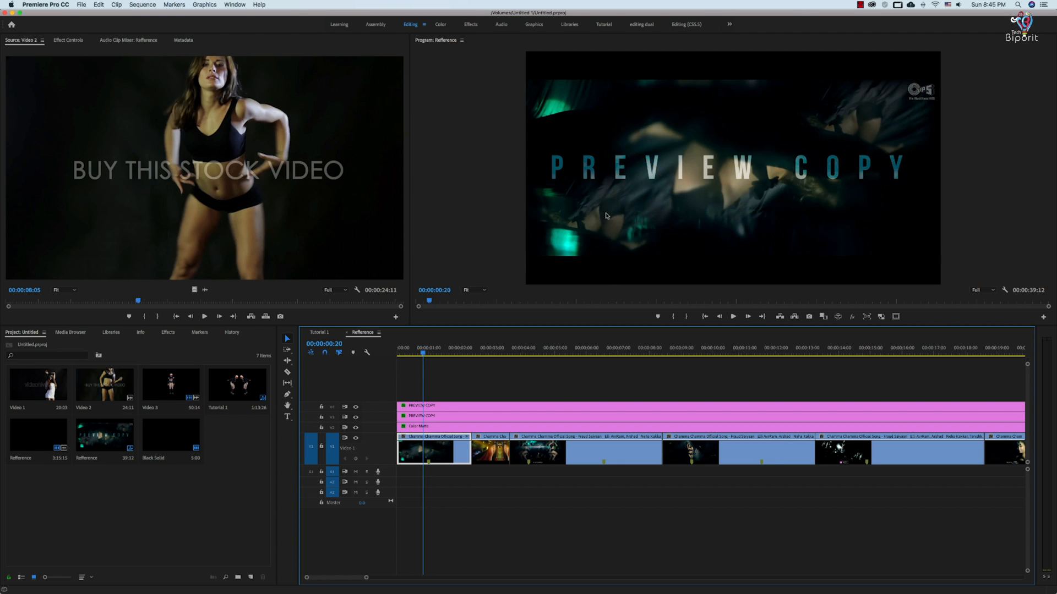
# Step: Examine the mirrored dancer shot at 00:00:03:00 in the Refference sequence
pyautogui.click(485, 350)
pyautogui.moveTo(487, 350); pyautogui.dragTo(492, 349)
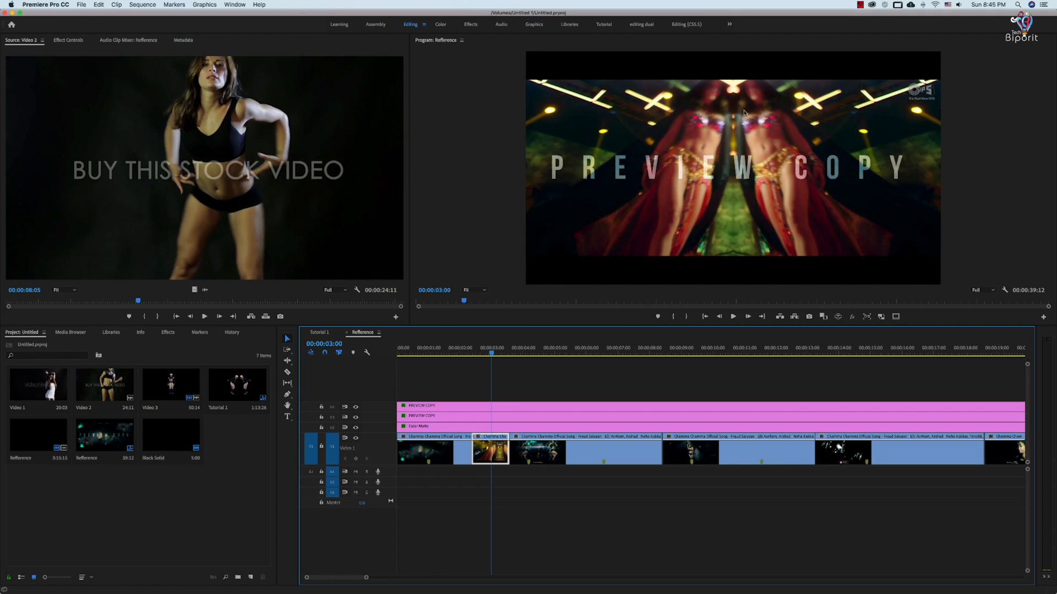
# Step: In the Tutorial 1 sequence, duplicate the first football player clip onto the video track directly above it
pyautogui.click(318, 331)
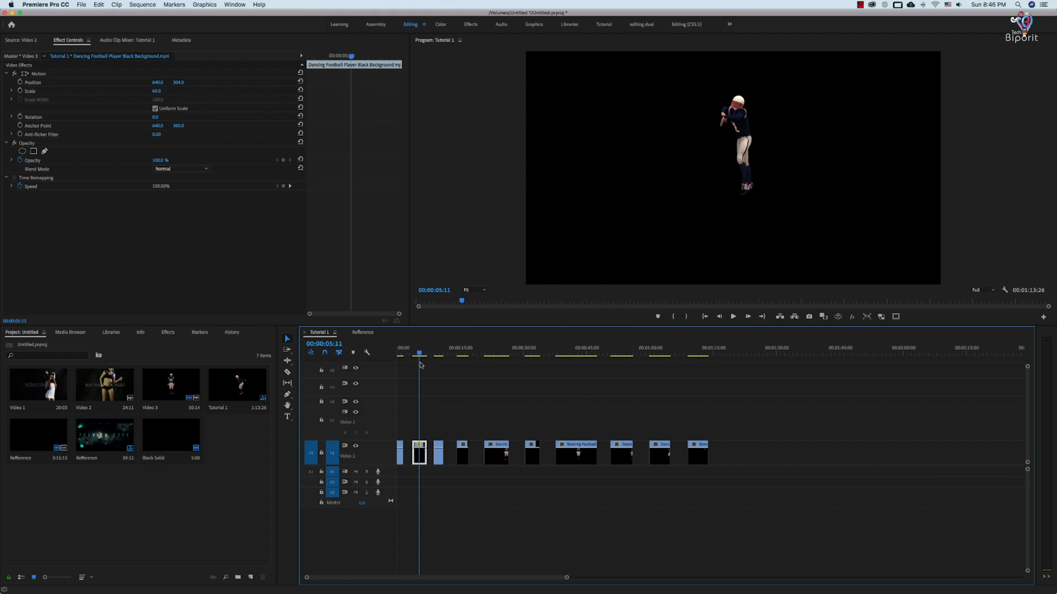
pyautogui.press('=')
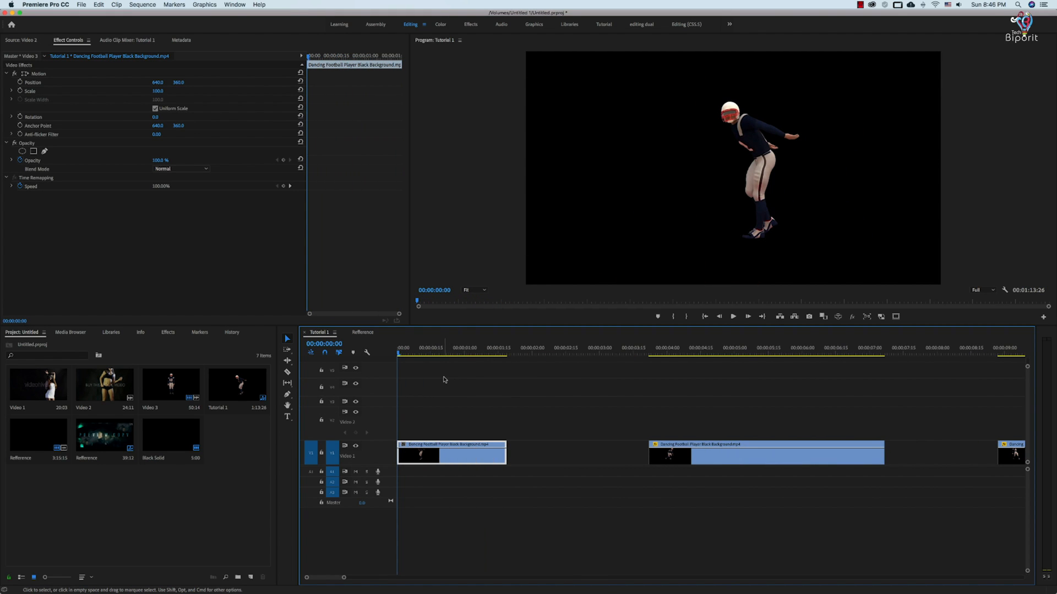
pyautogui.click(300, 83)
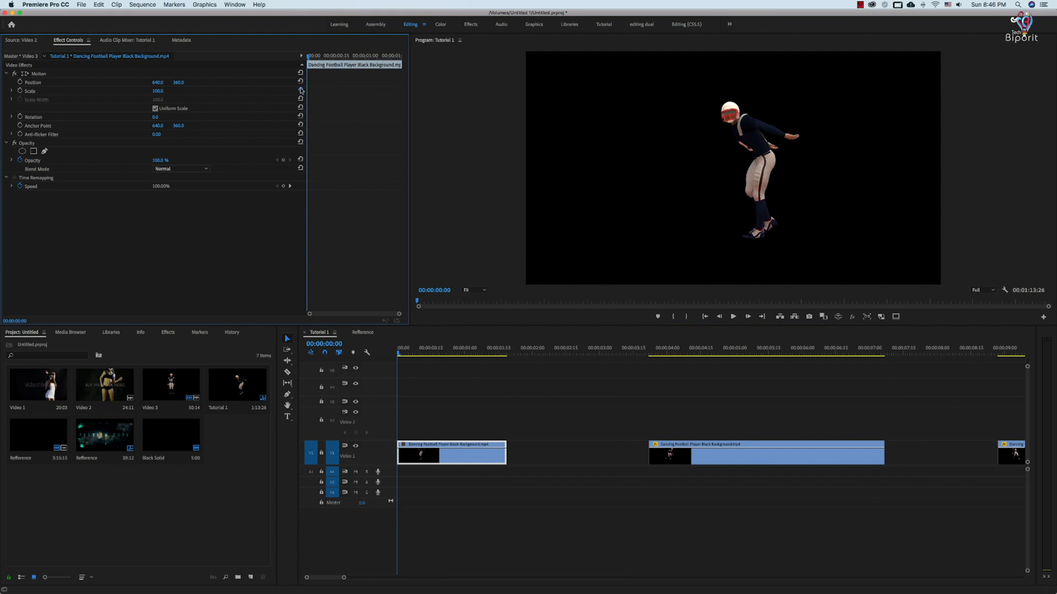
pyautogui.click(419, 458)
pyautogui.moveTo(414, 458); pyautogui.dragTo(416, 429)
pyautogui.moveTo(437, 385); pyautogui.dragTo(435, 482)
pyautogui.click(472, 456)
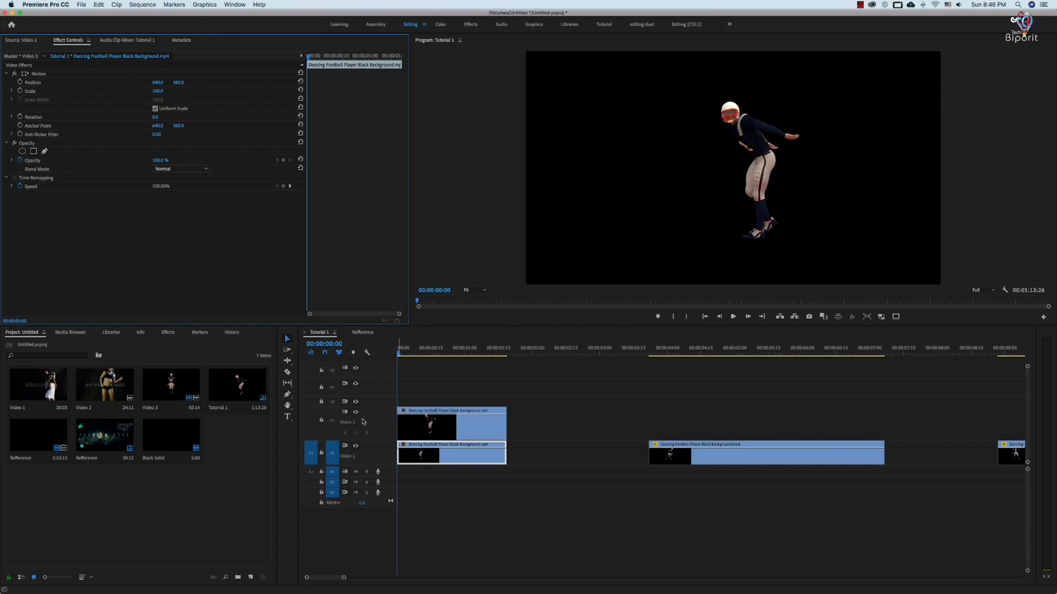
# Step: With the upper video track hidden, shift the lower football player clip sideways in the frame, and show the upper track again
pyautogui.click(355, 412)
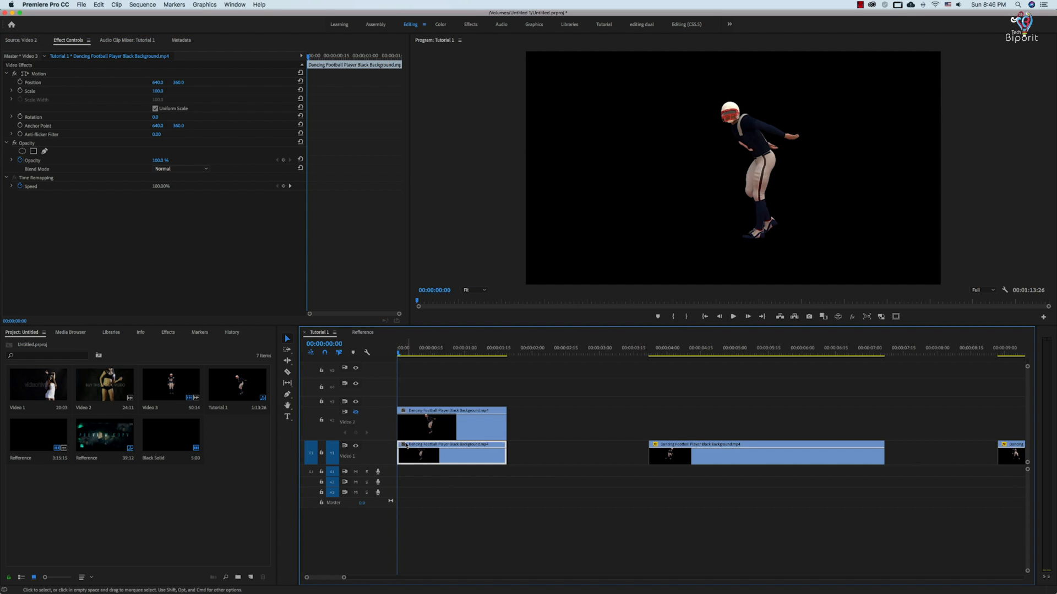
pyautogui.moveTo(160, 82)
pyautogui.mouseDown()
pyautogui.moveTo(198, 83)
pyautogui.moveTo(165, 87)
pyautogui.mouseUp()
pyautogui.click(440, 424)
pyautogui.click(355, 412)
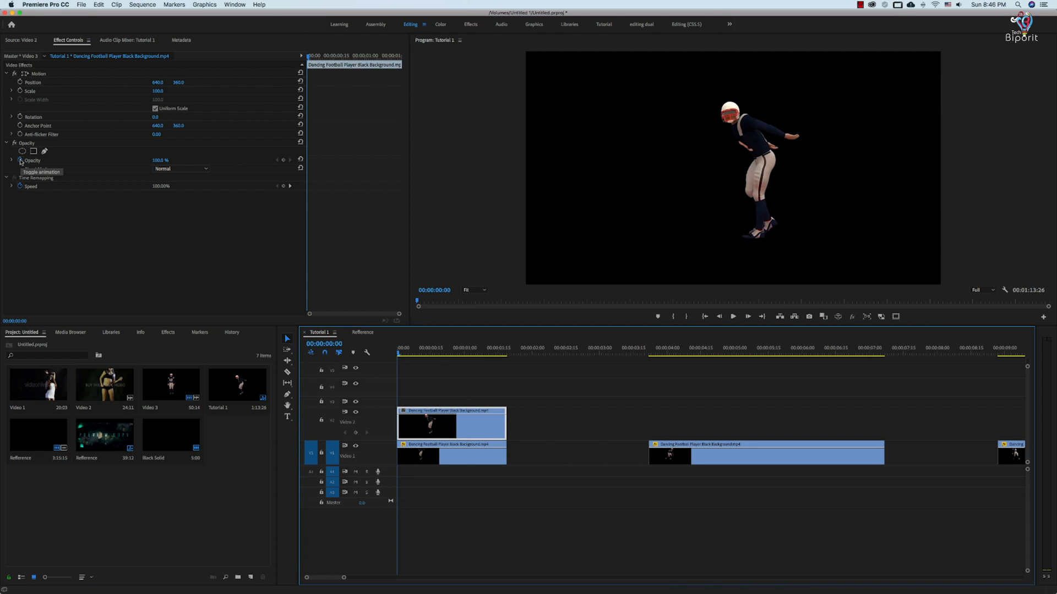
# Step: Set the upper football player clip's blend mode to Lighten and its horizontal position to 532
pyautogui.click(169, 168)
pyautogui.click(171, 244)
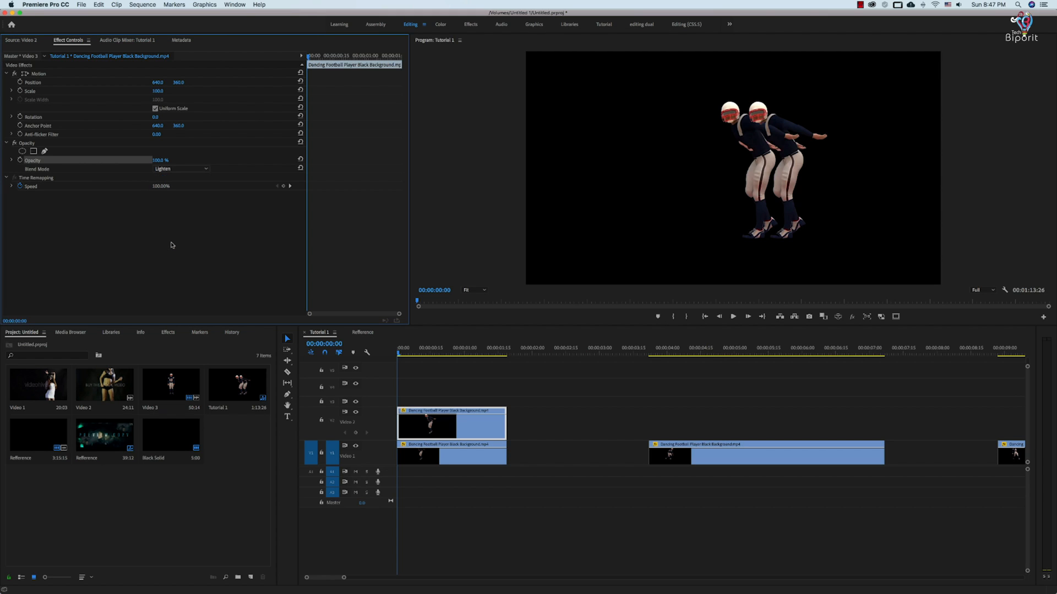
pyautogui.moveTo(159, 83); pyautogui.dragTo(196, 154)
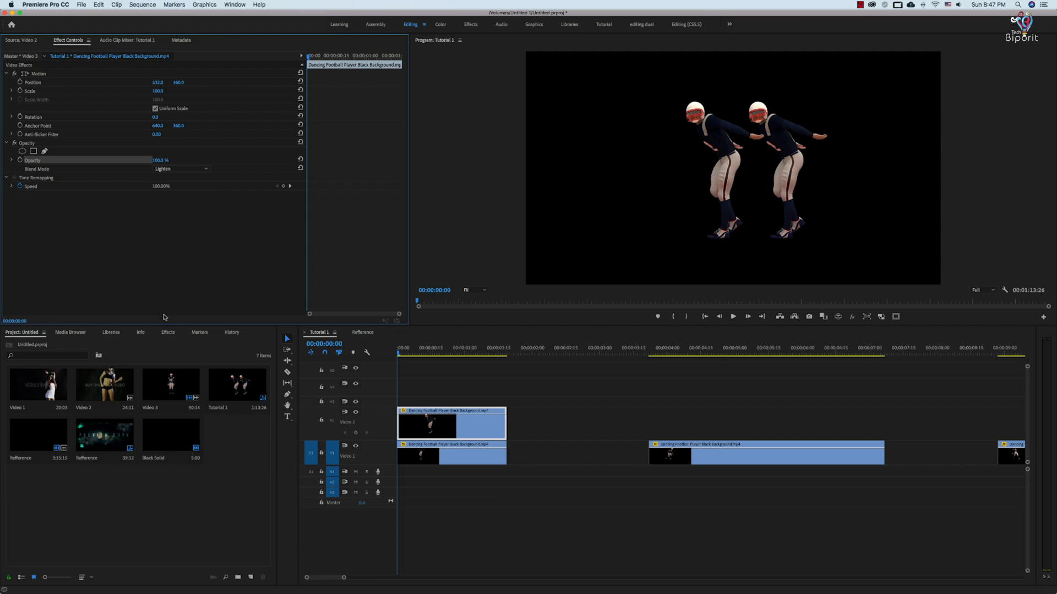
# Step: Apply Horizontal Flip to the upper clip and bring the two mirrored players closer together, with the lower clip's horizontal position at 707
pyautogui.click(168, 333)
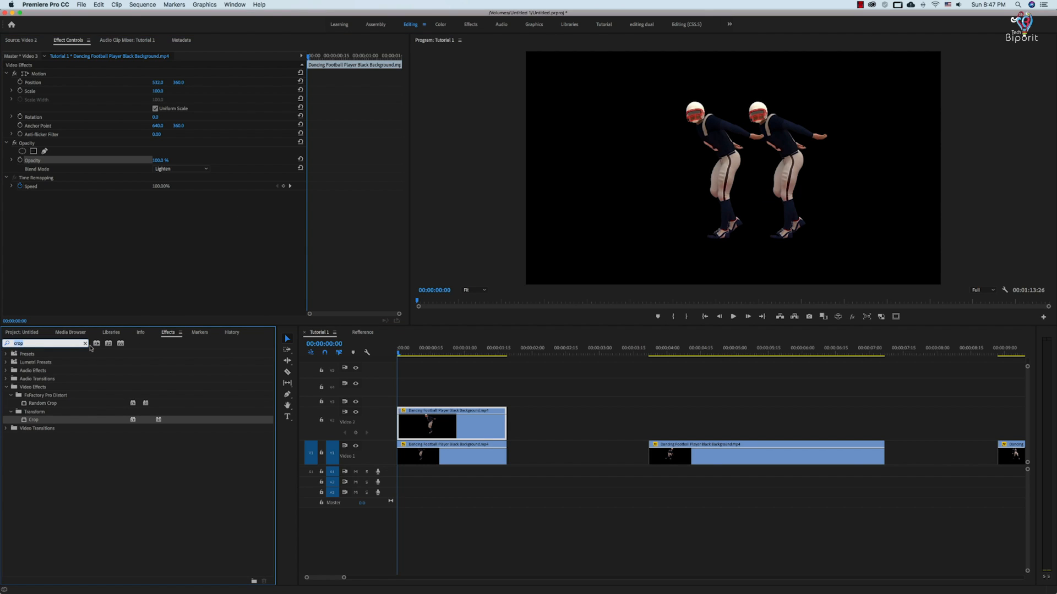
pyautogui.write('flip')
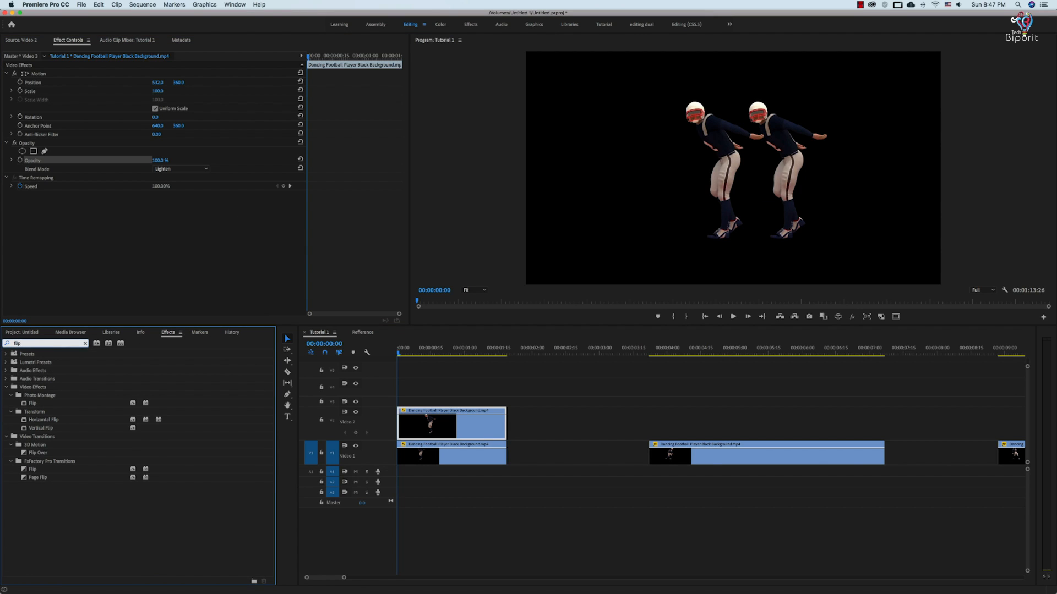
pyautogui.click(36, 412)
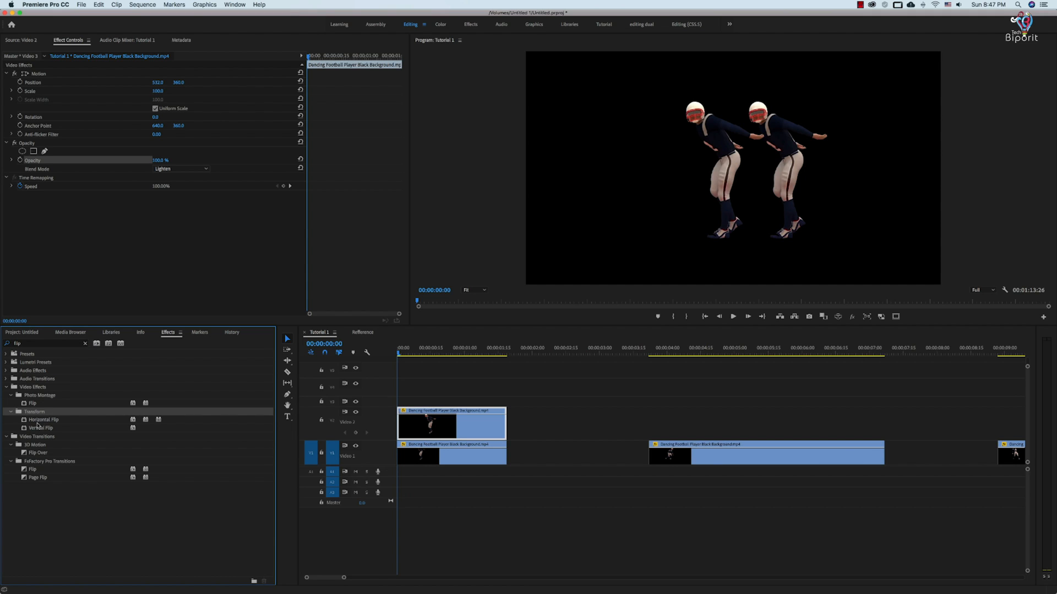
pyautogui.moveTo(48, 424); pyautogui.dragTo(59, 266)
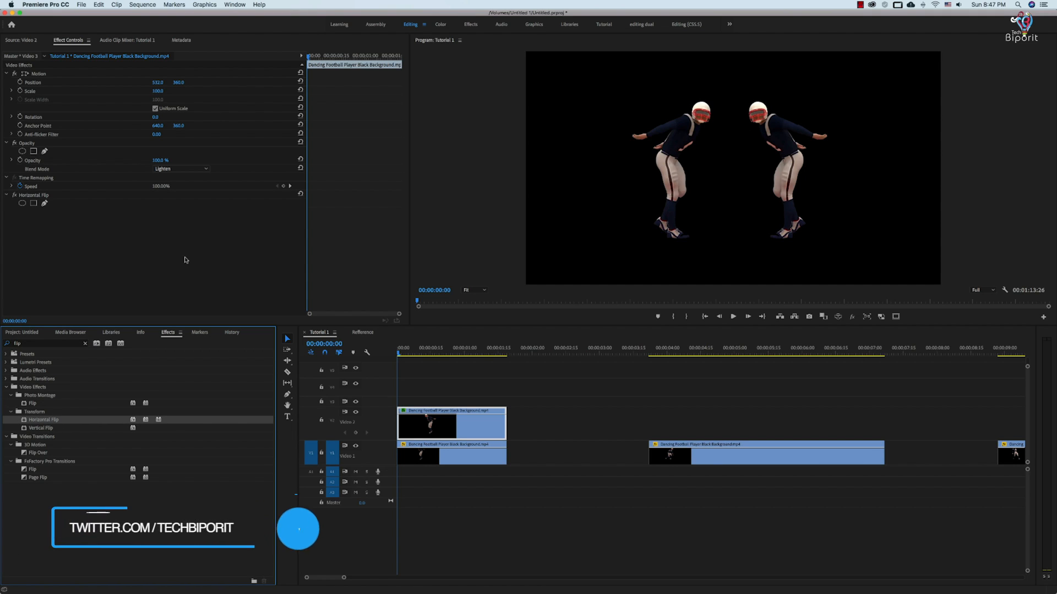
pyautogui.moveTo(157, 82)
pyautogui.mouseDown()
pyautogui.moveTo(187, 82)
pyautogui.moveTo(150, 83)
pyautogui.mouseUp()
pyautogui.click(460, 453)
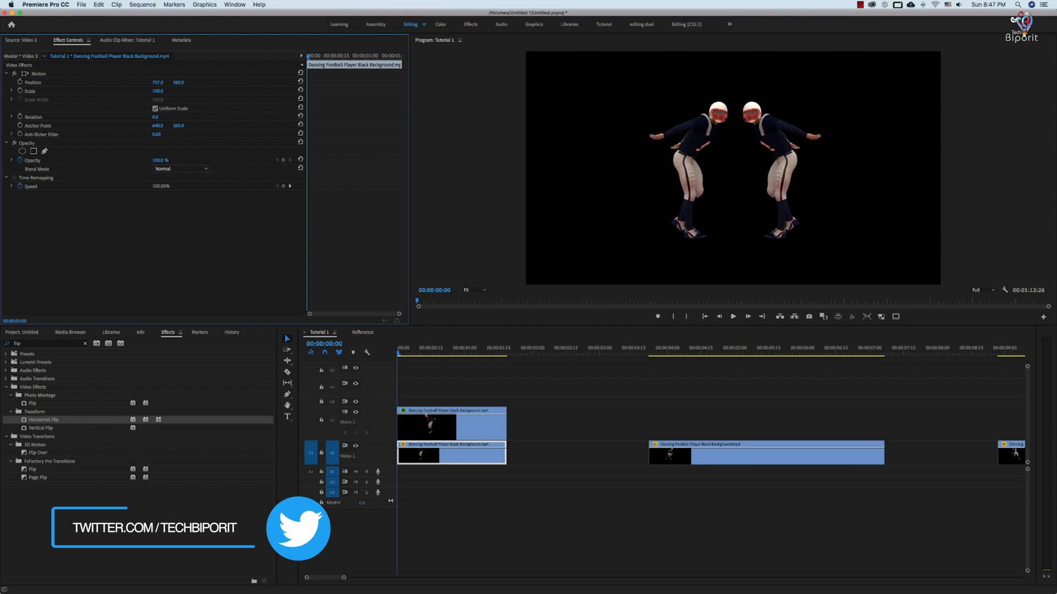
# Step: Examine the opening shot of the Refference sequence around 00:00:01:00
pyautogui.click(368, 333)
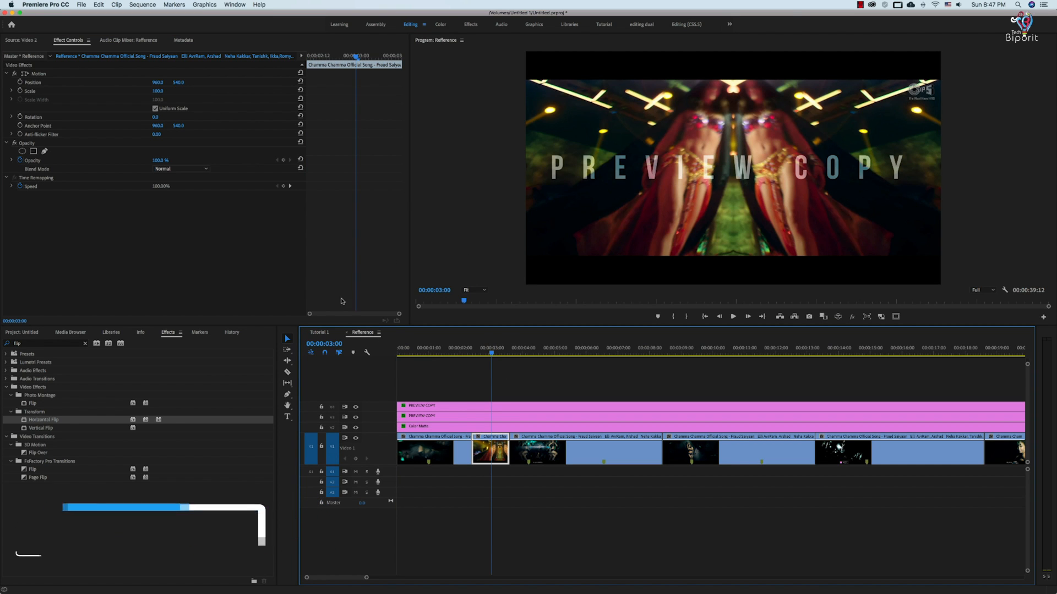
pyautogui.click(319, 333)
pyautogui.press('space')
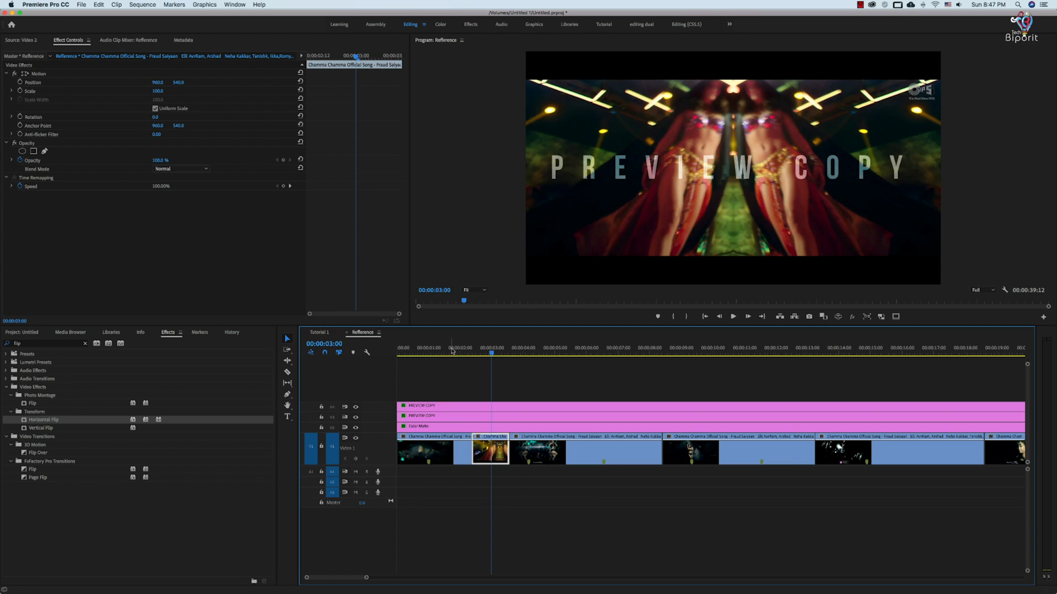
pyautogui.click(429, 350)
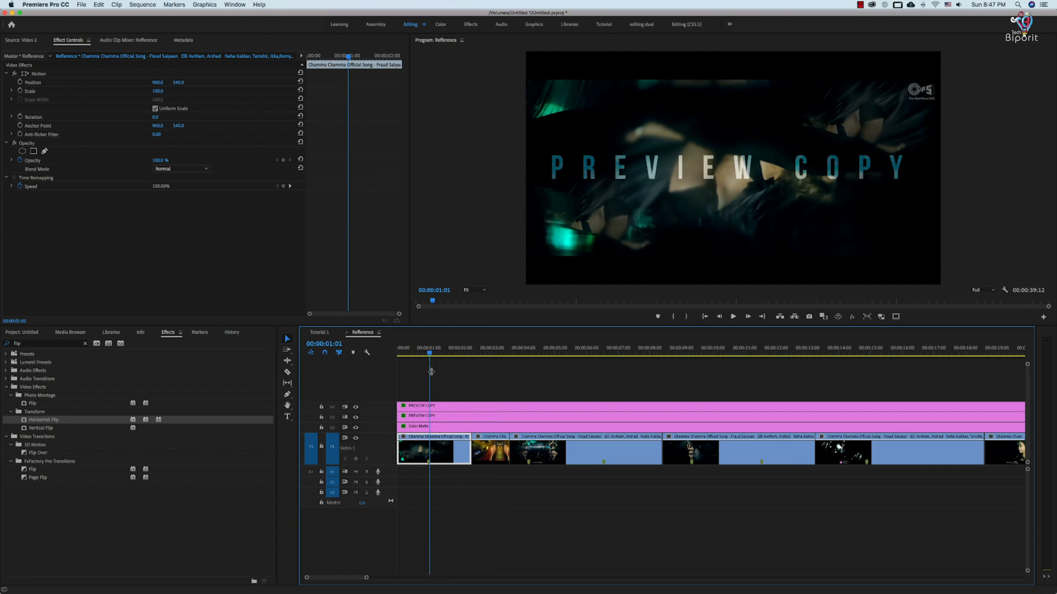
pyautogui.moveTo(430, 372); pyautogui.dragTo(428, 375)
# Step: Mark a 19-frame in-to-out range in the Video 2 source clip, ending at 00:00:07:10
pyautogui.click(21, 334)
pyautogui.click(15, 41)
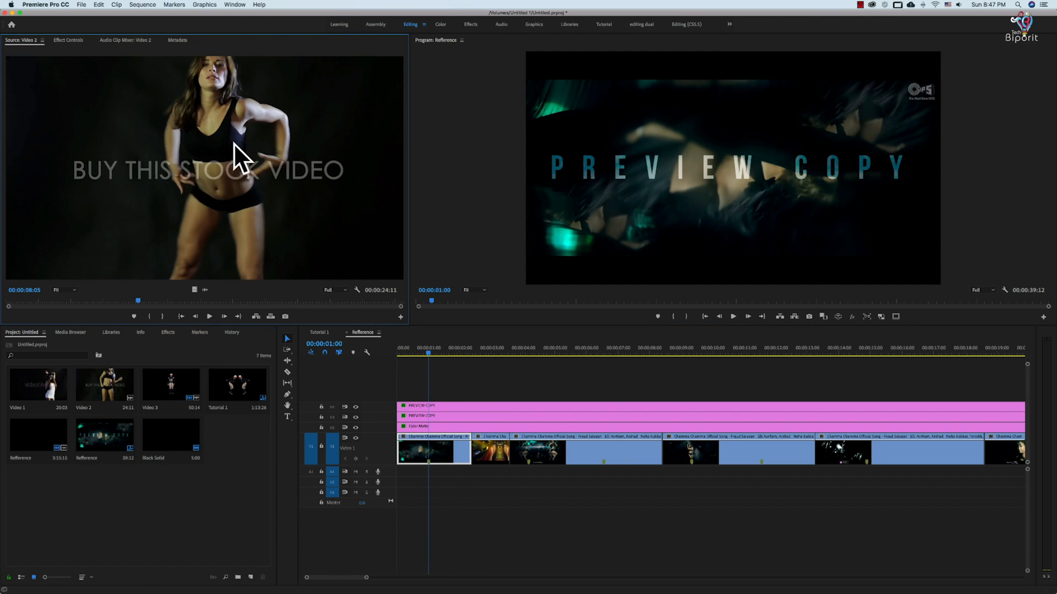
pyautogui.click(148, 317)
pyautogui.moveTo(138, 301)
pyautogui.mouseDown()
pyautogui.moveTo(114, 301)
pyautogui.moveTo(125, 301)
pyautogui.mouseUp()
pyautogui.press('i')
pyautogui.press('o')
pyautogui.click(106, 391)
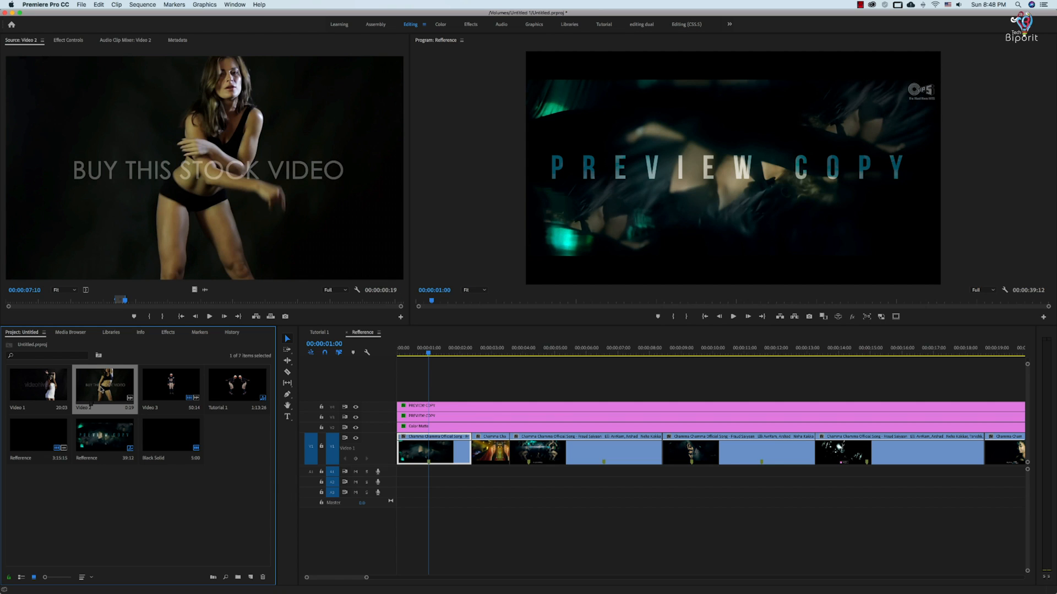
# Step: Create a new sequence from the marked Video 2 clip and preview it at frame 00:00:00:09
pyautogui.rightClick(99, 388)
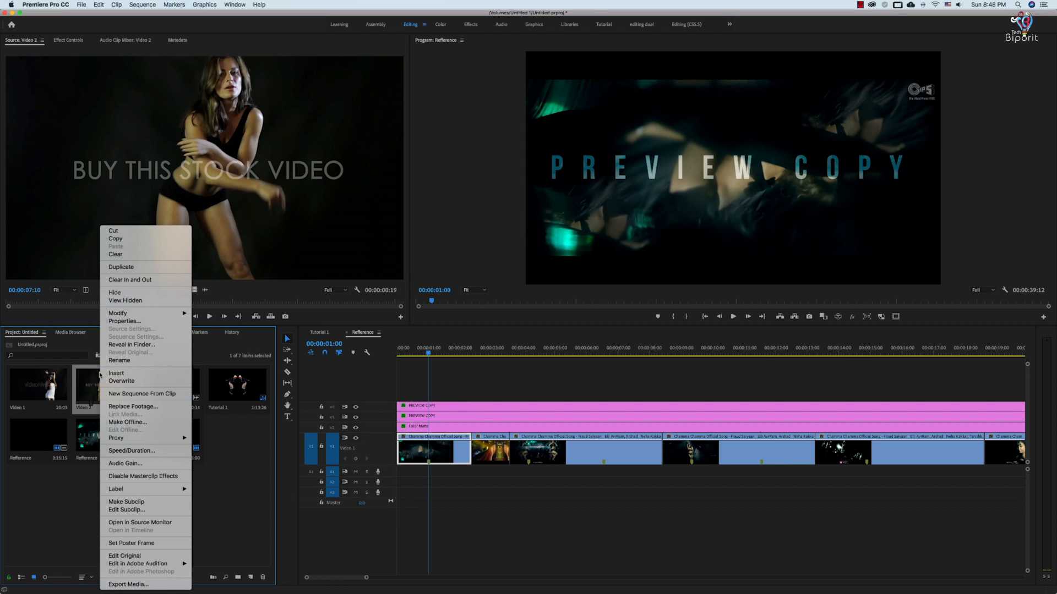
pyautogui.click(194, 409)
pyautogui.press('space')
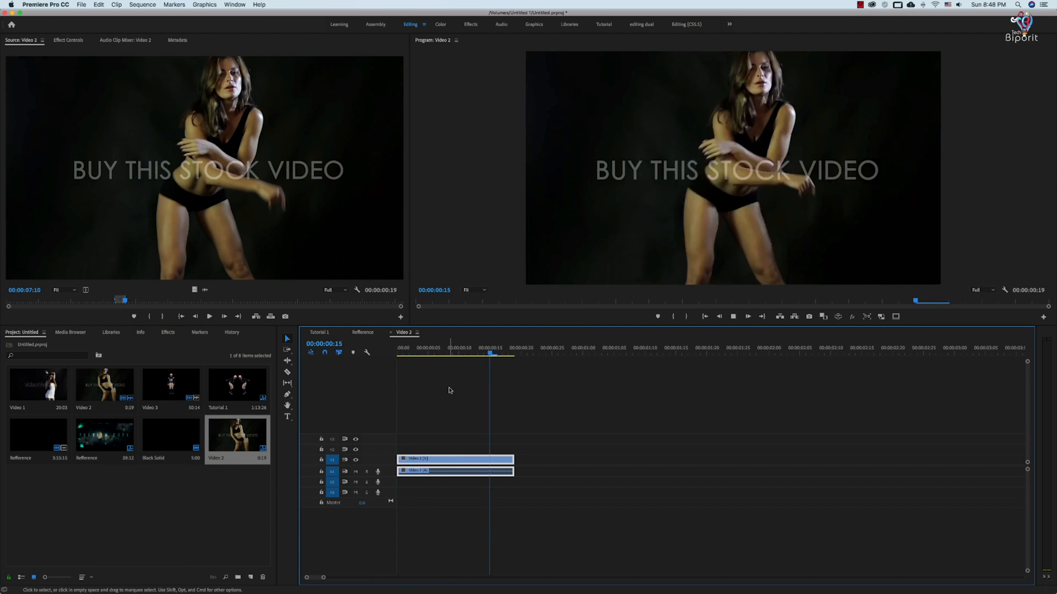
pyautogui.moveTo(461, 349)
pyautogui.mouseDown()
pyautogui.moveTo(375, 366)
pyautogui.moveTo(498, 370)
pyautogui.moveTo(453, 363)
pyautogui.mouseUp()
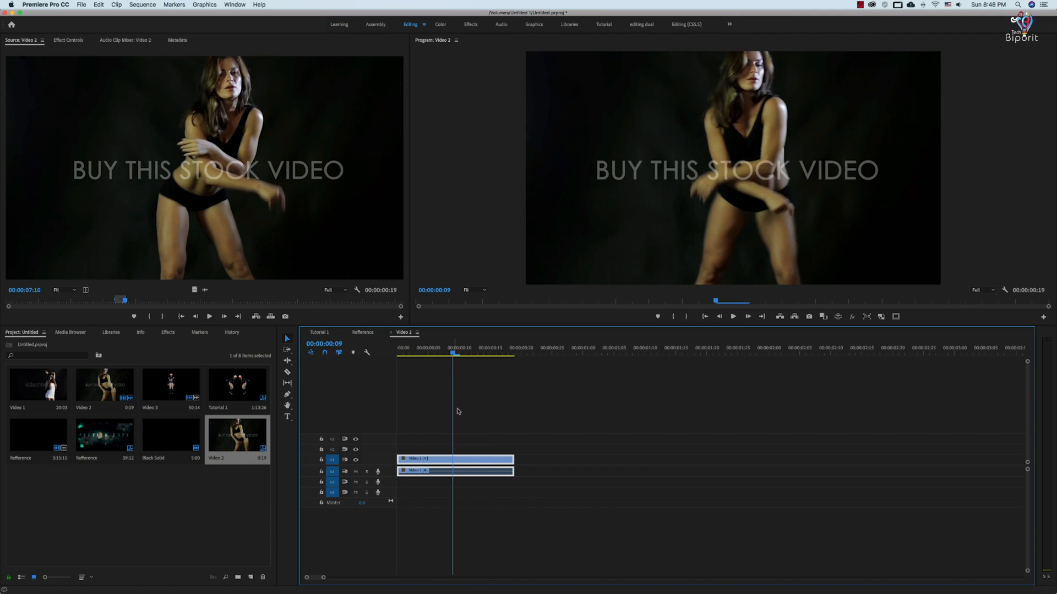
# Step: Unlink the audio from the Video 2 clip in the new sequence and delete the audio part
pyautogui.rightClick(467, 459)
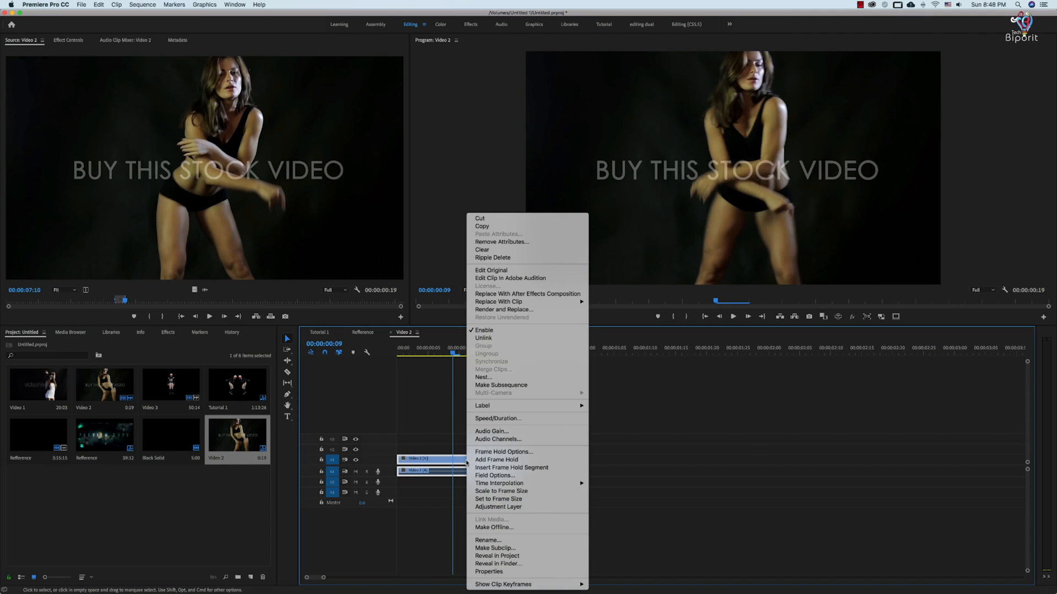
pyautogui.click(484, 338)
pyautogui.click(471, 472)
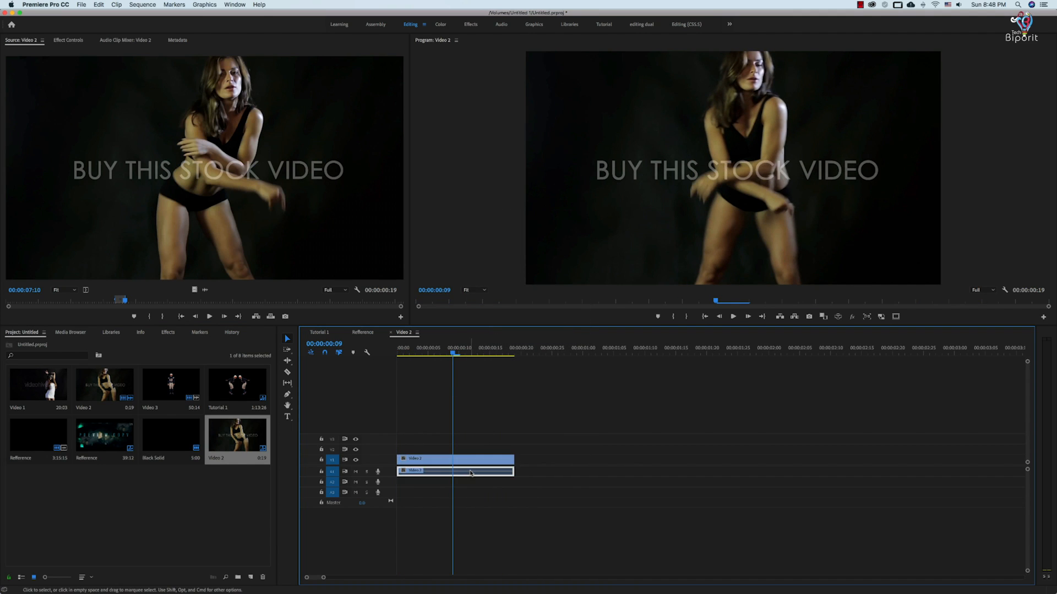
pyautogui.press('Delete')
# Step: Move the Video 2 clip up one track, place Black Solid beneath it and cut the solid to the clip's length
pyautogui.press('=')
pyautogui.moveTo(385, 454); pyautogui.dragTo(434, 434)
pyautogui.click(426, 455)
pyautogui.moveTo(151, 445); pyautogui.dragTo(400, 460)
pyautogui.press('c')
pyautogui.click(632, 449)
pyautogui.press('v')
pyautogui.click(685, 446)
pyautogui.press('Delete')
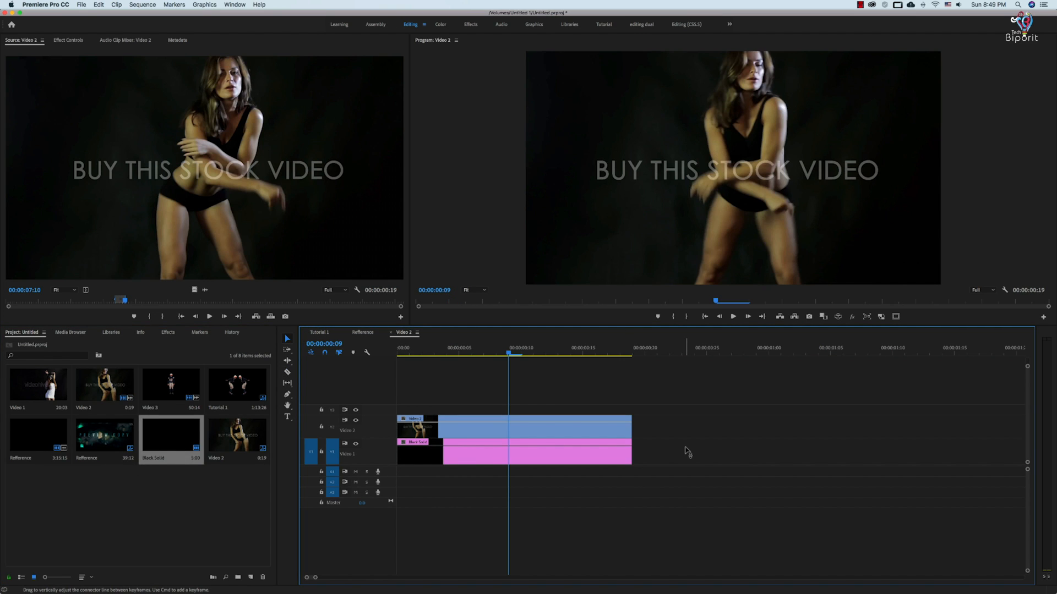
# Step: Darken the Video 2 clip's background in the Color workspace by lowering Lumetri Blacks to about -45, and return to the Editing workspace
pyautogui.click(511, 425)
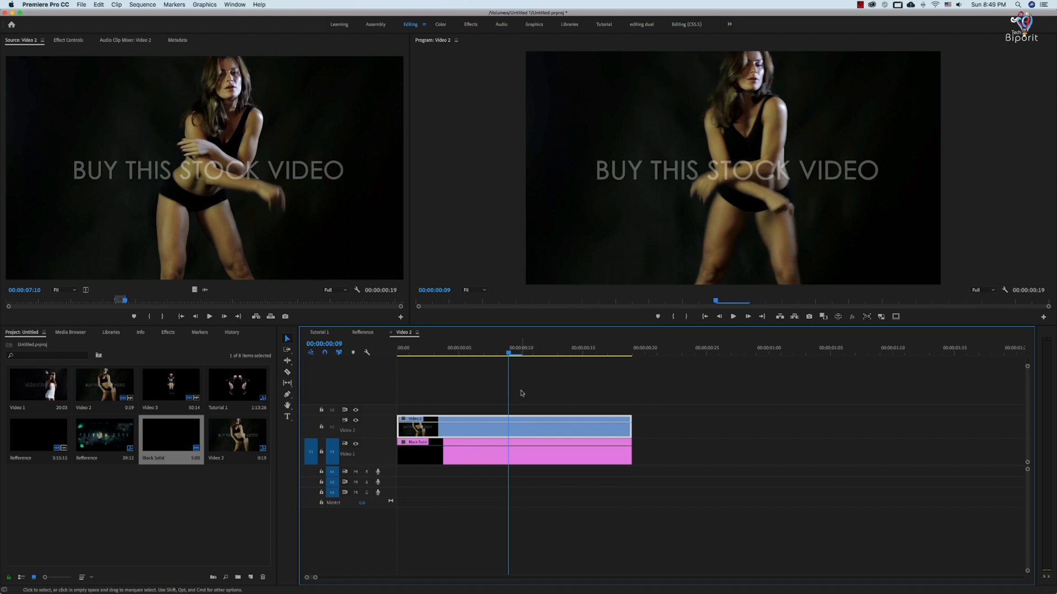
pyautogui.click(441, 25)
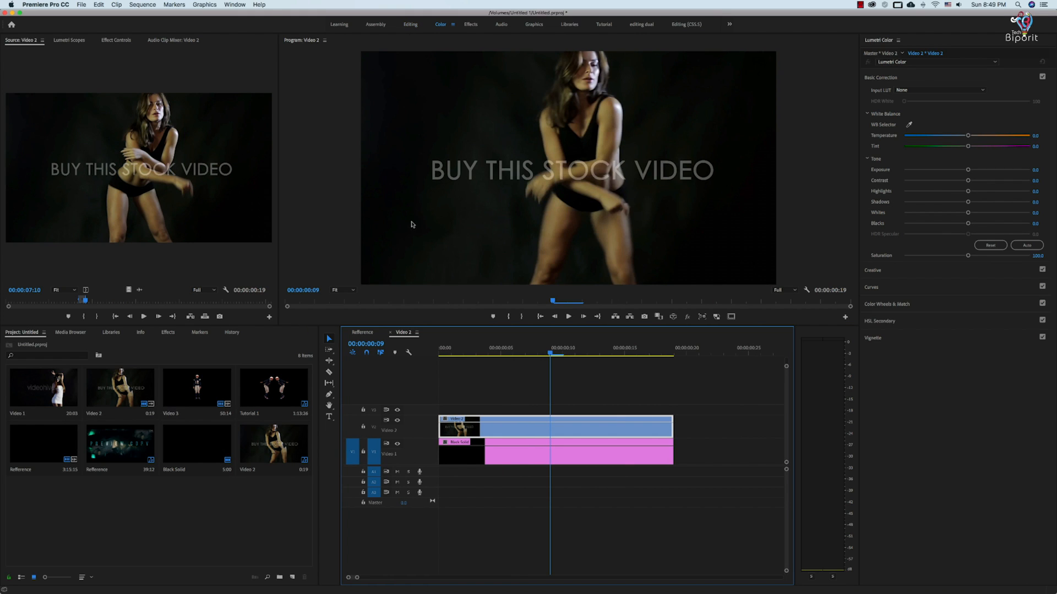
pyautogui.moveTo(968, 225); pyautogui.dragTo(940, 230)
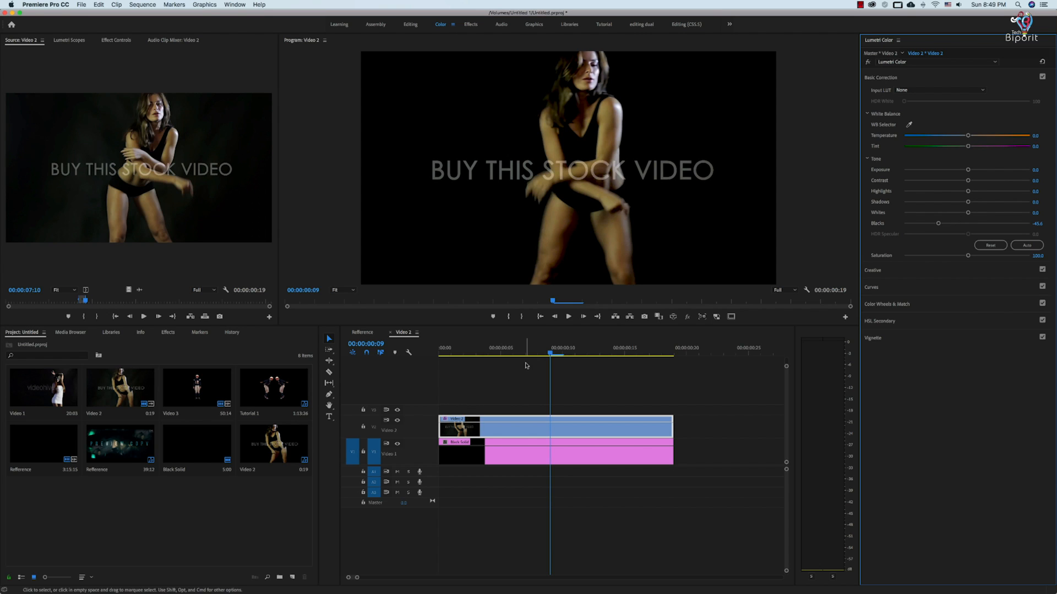
pyautogui.click(410, 25)
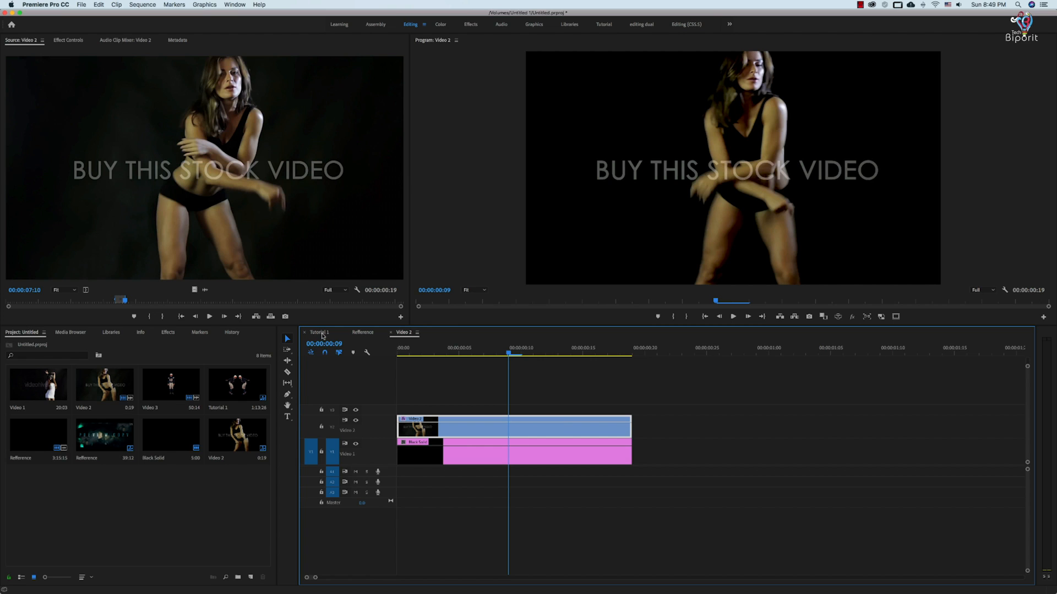
# Step: Duplicate the graded Video 2 clip onto the track above and set the copy's horizontal position to 733
pyautogui.click(363, 333)
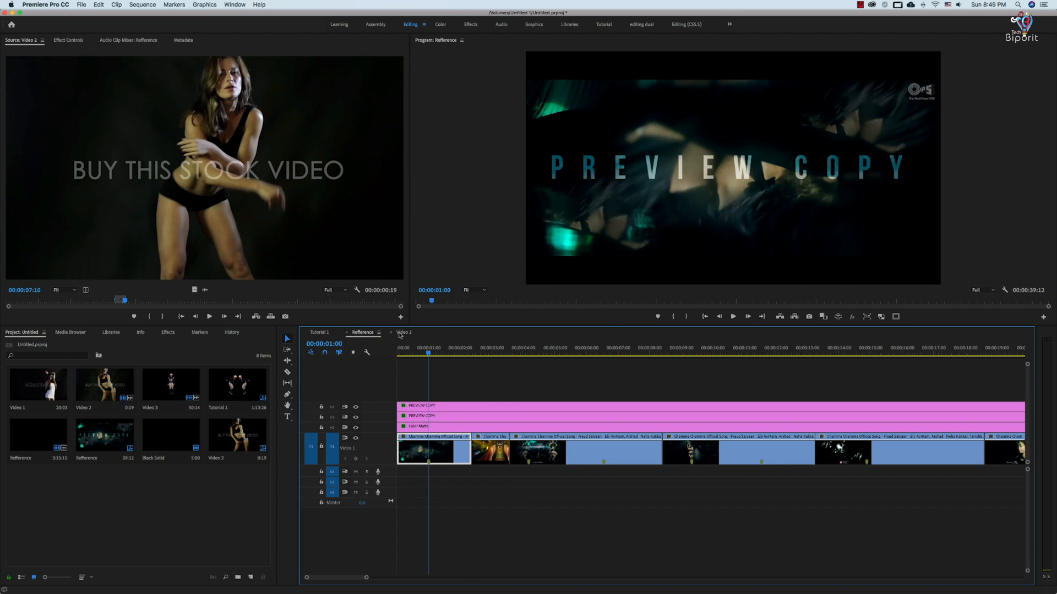
pyautogui.click(403, 333)
pyautogui.moveTo(464, 434); pyautogui.dragTo(466, 411)
pyautogui.moveTo(359, 405); pyautogui.dragTo(362, 396)
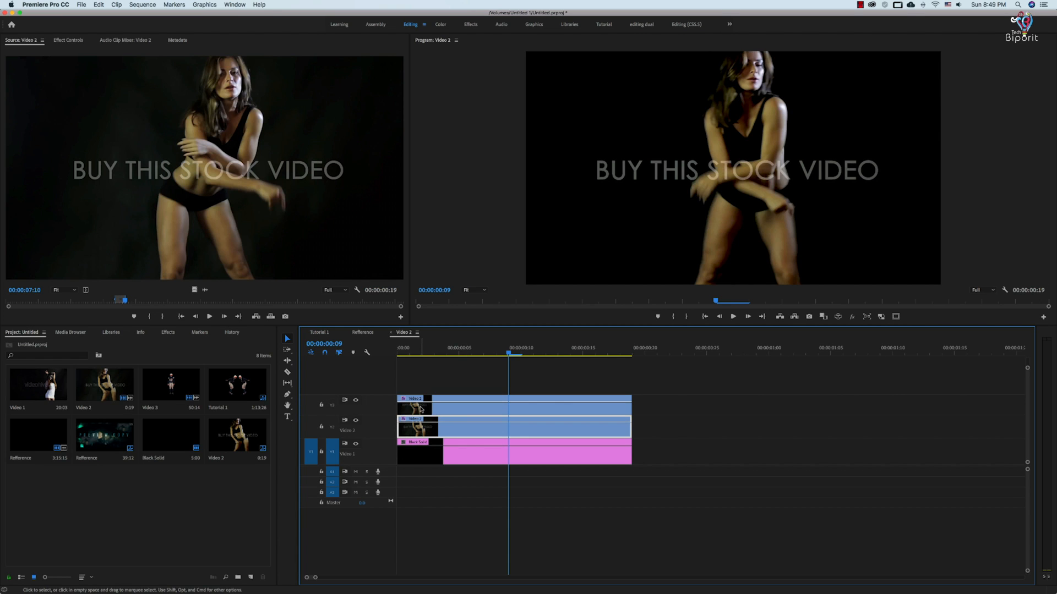
pyautogui.click(69, 40)
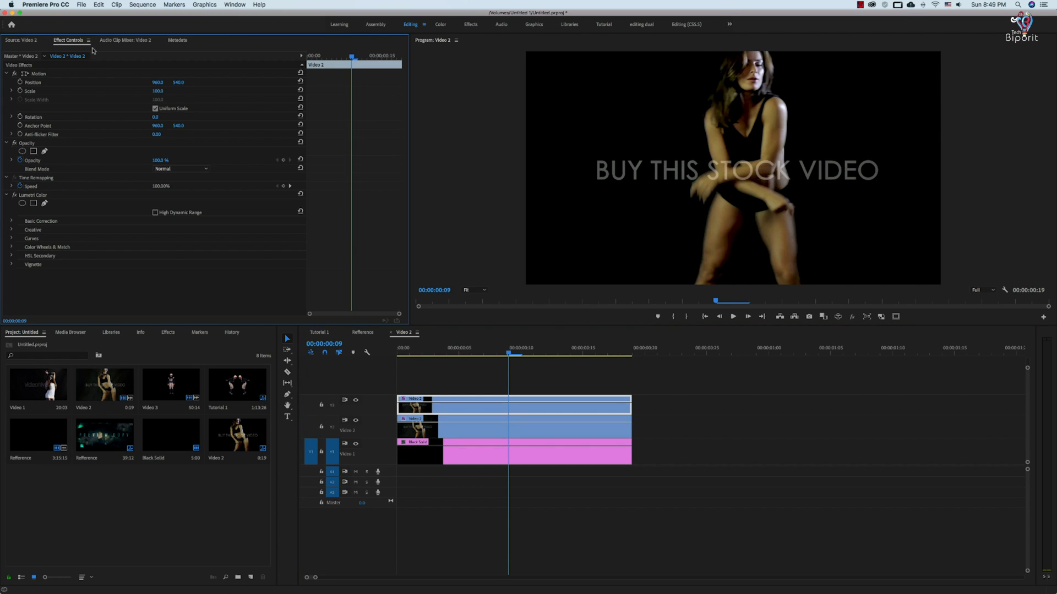
pyautogui.moveTo(158, 83); pyautogui.dragTo(47, 148)
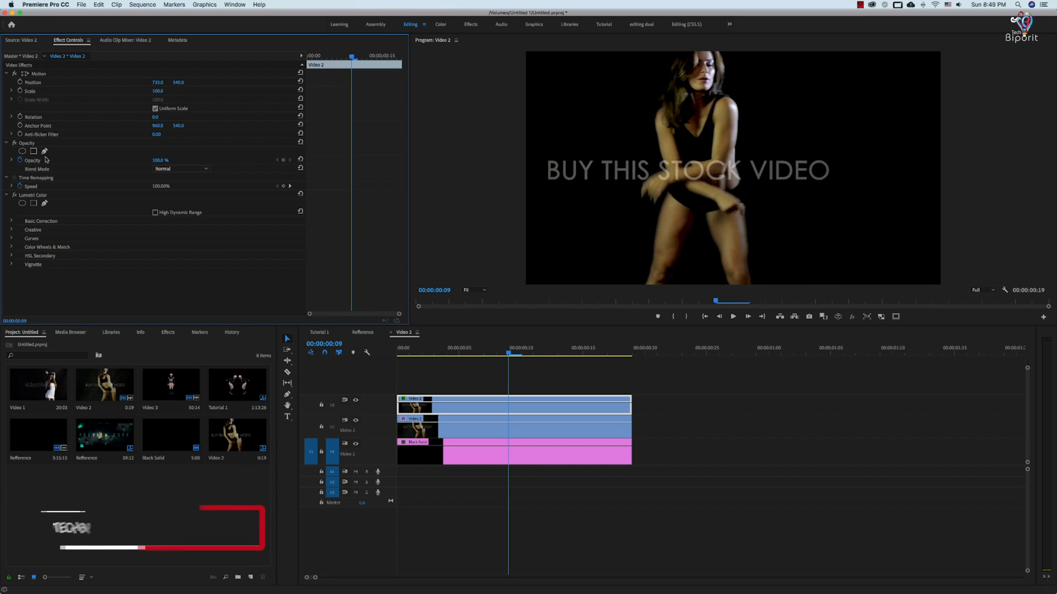
# Step: Draw a closed, non-inverted freehand opacity mask around the dancer on the upper Video 2 copy
pyautogui.click(45, 151)
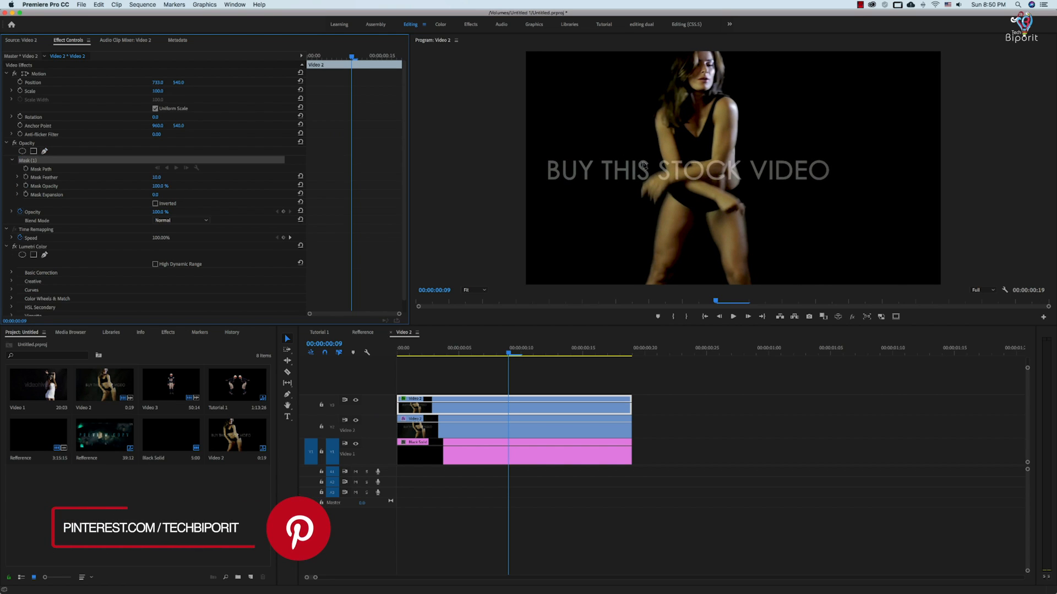
pyautogui.click(648, 115)
pyautogui.click(650, 147)
pyautogui.click(634, 193)
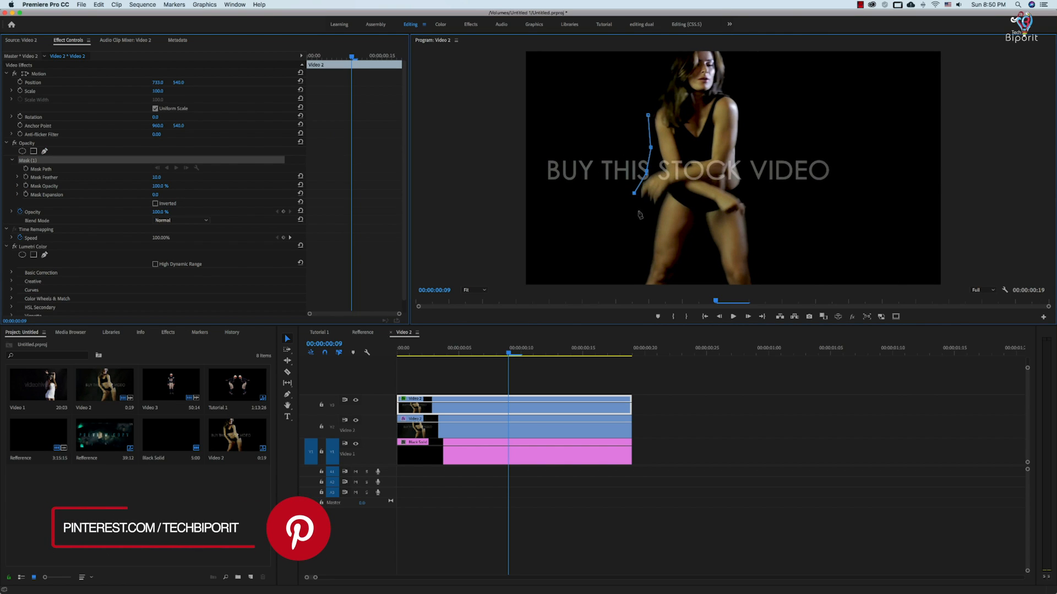
pyautogui.click(638, 212)
pyautogui.click(647, 240)
pyautogui.click(644, 271)
pyautogui.click(639, 287)
pyautogui.click(763, 288)
pyautogui.click(761, 262)
pyautogui.click(762, 211)
pyautogui.click(747, 185)
pyautogui.click(747, 150)
pyautogui.click(752, 102)
pyautogui.click(744, 77)
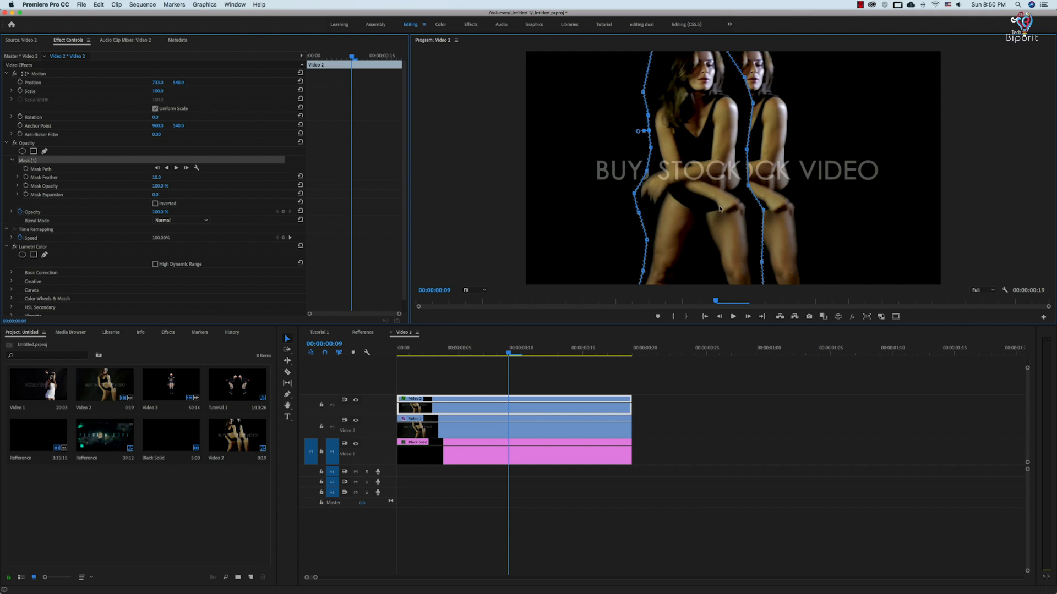
pyautogui.click(155, 203)
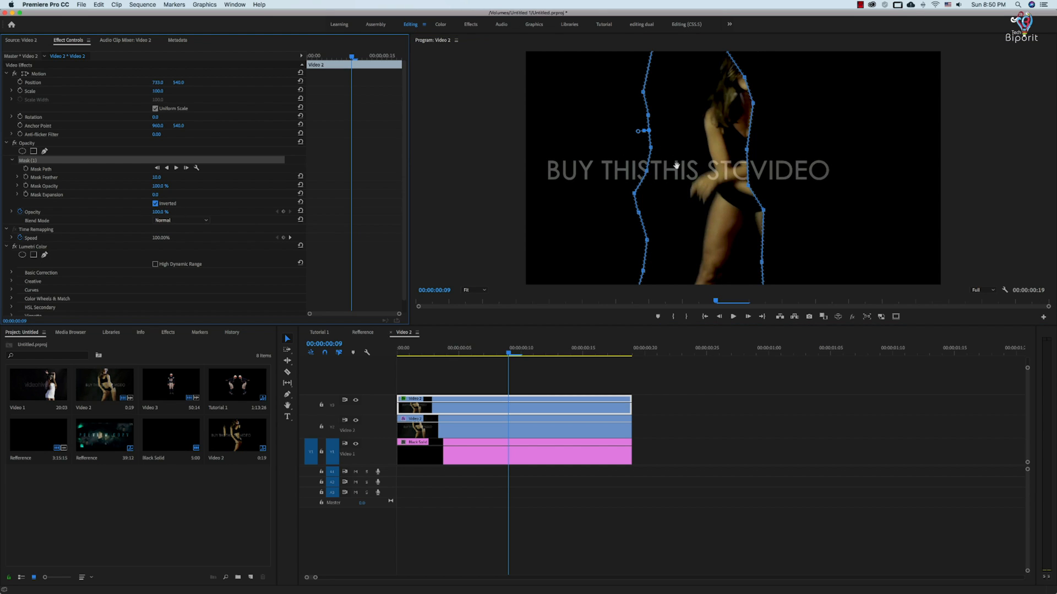
pyautogui.click(156, 203)
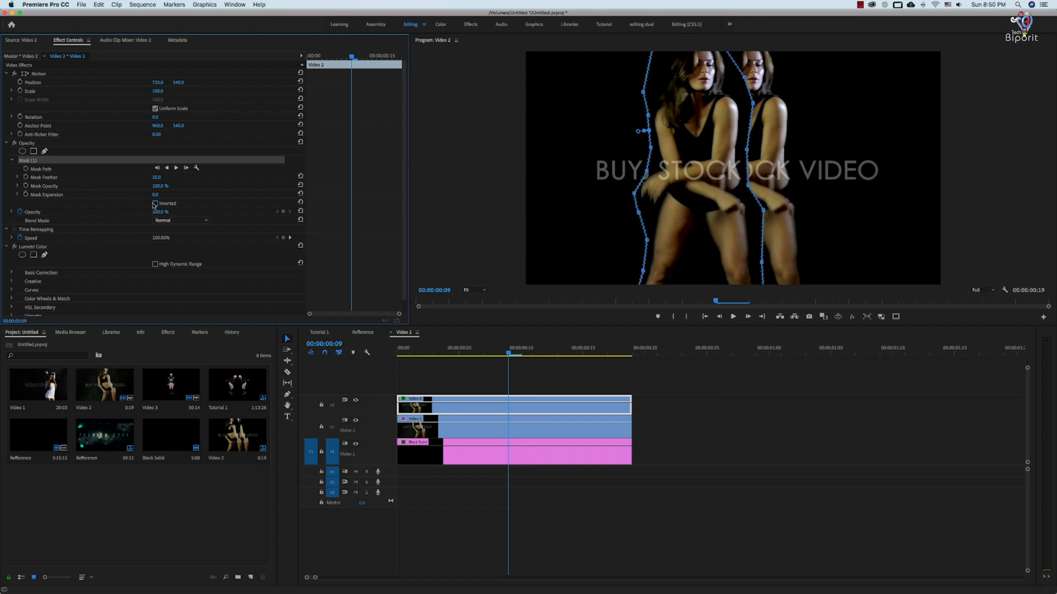
# Step: Reposition the masked copy to 414, 739 at scale 66 and shift its clip four frames later in the timeline
pyautogui.moveTo(158, 83); pyautogui.dragTo(232, 83)
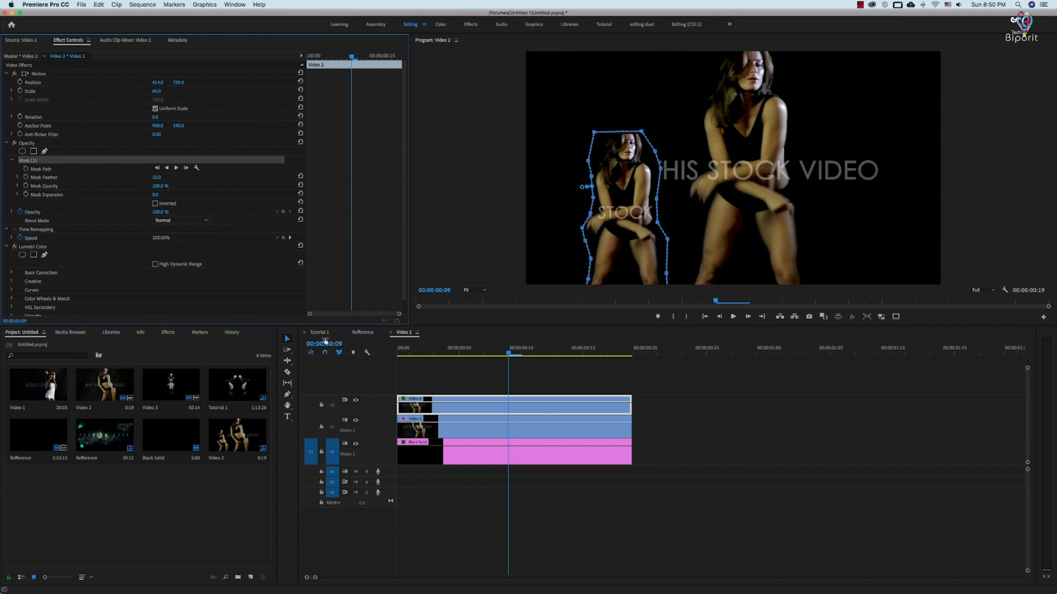
pyautogui.moveTo(428, 412); pyautogui.dragTo(477, 413)
pyautogui.press('Left')
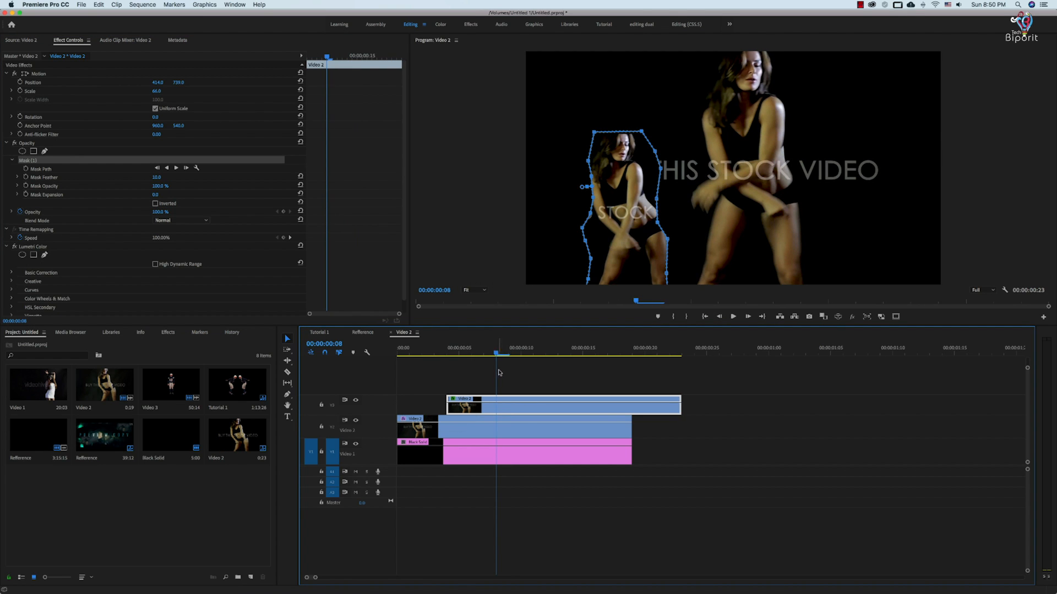
# Step: Set the small dancer's mask feather to 77 and tighten the mask's upper corners around her head
pyautogui.click(591, 178)
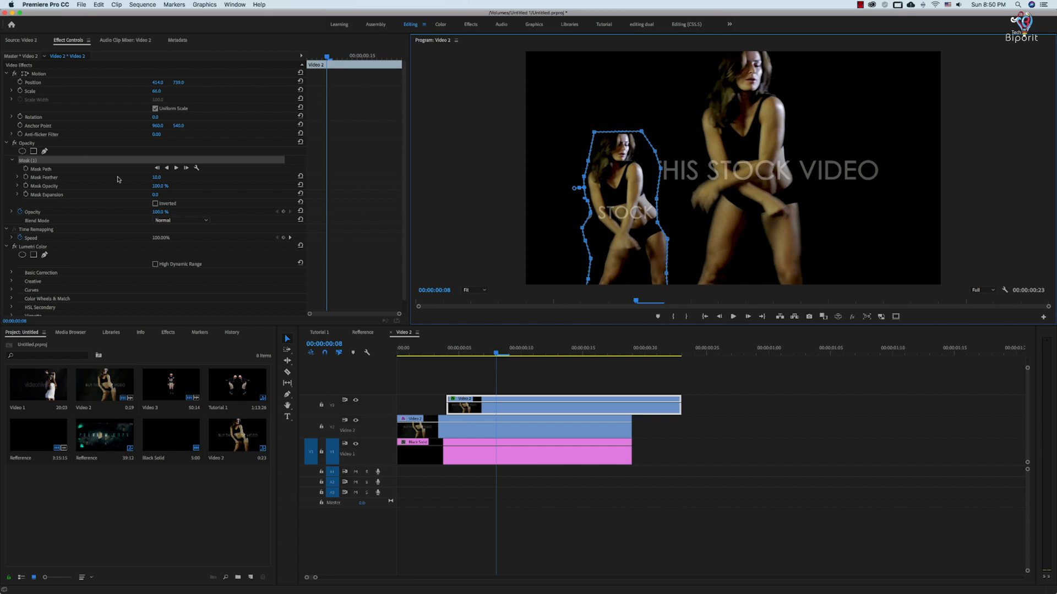
pyautogui.moveTo(156, 178); pyautogui.dragTo(184, 177)
pyautogui.moveTo(594, 132); pyautogui.dragTo(636, 136)
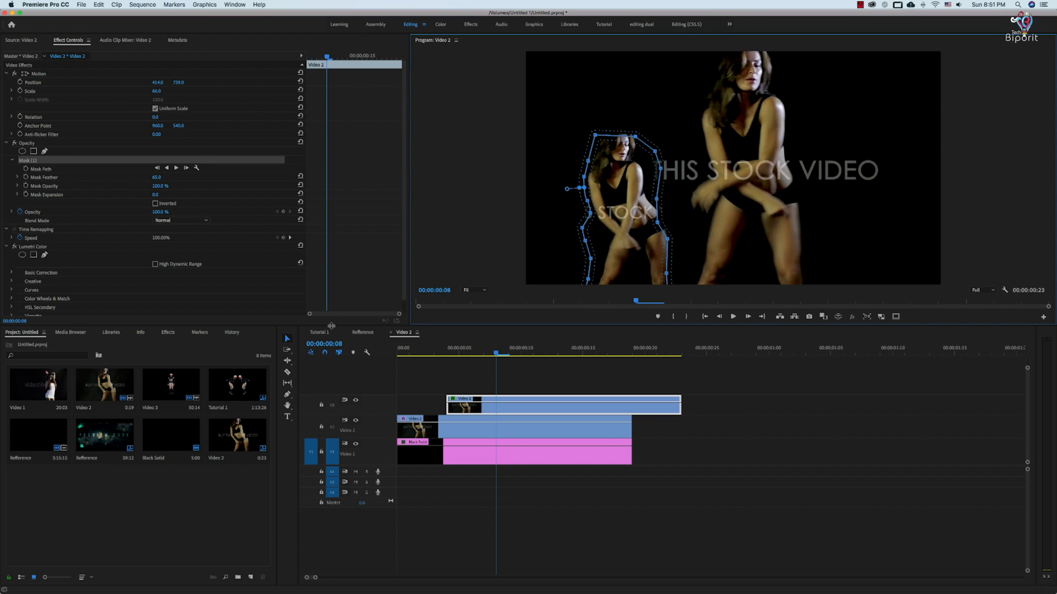
pyautogui.click(363, 332)
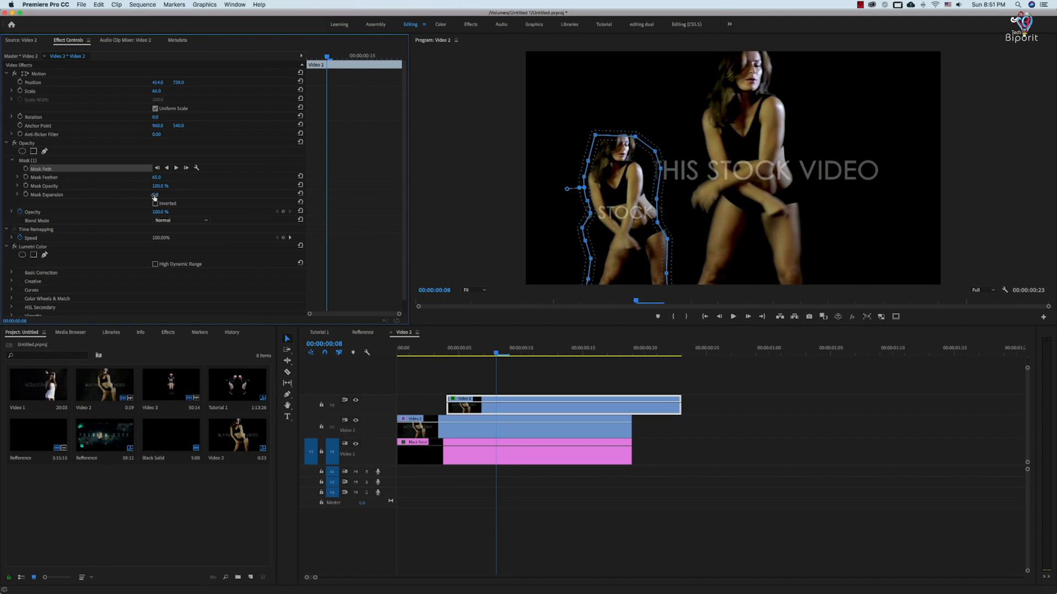
pyautogui.moveTo(154, 178); pyautogui.dragTo(161, 178)
# Step: Duplicate the small dancer clip onto the track above, set the lower one's horizontal position to 451, and compare with the Reference sequence
pyautogui.moveTo(474, 411); pyautogui.dragTo(476, 389)
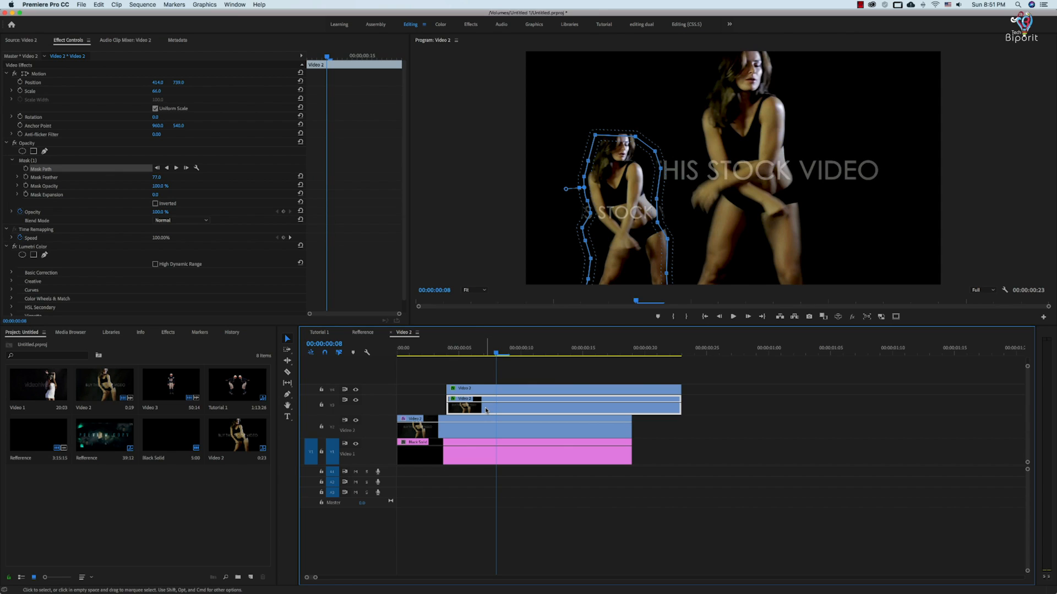
pyautogui.moveTo(155, 84); pyautogui.dragTo(176, 84)
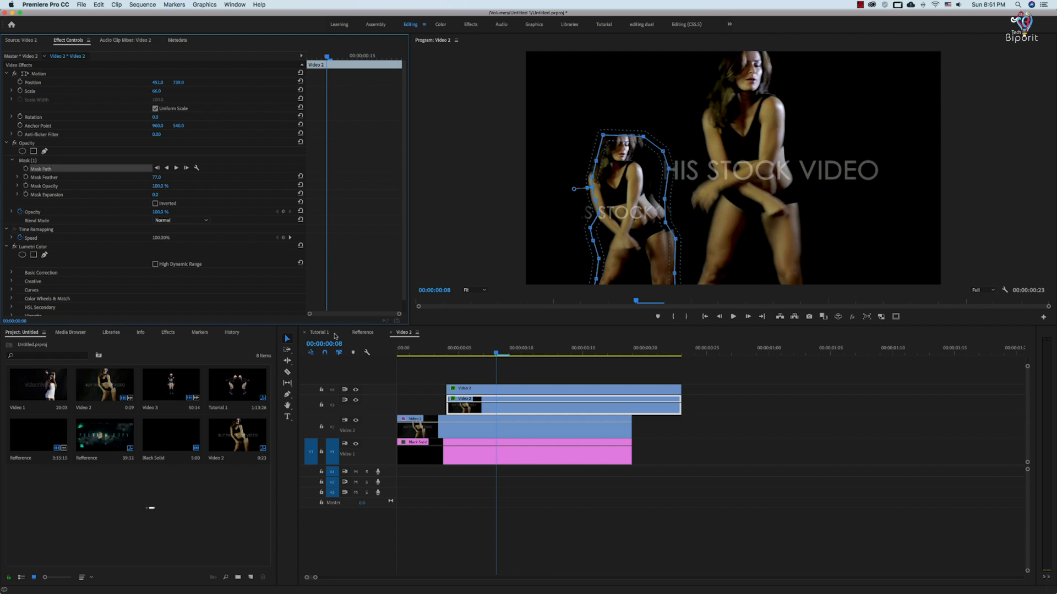
pyautogui.click(363, 332)
pyautogui.moveTo(432, 353); pyautogui.dragTo(809, 352)
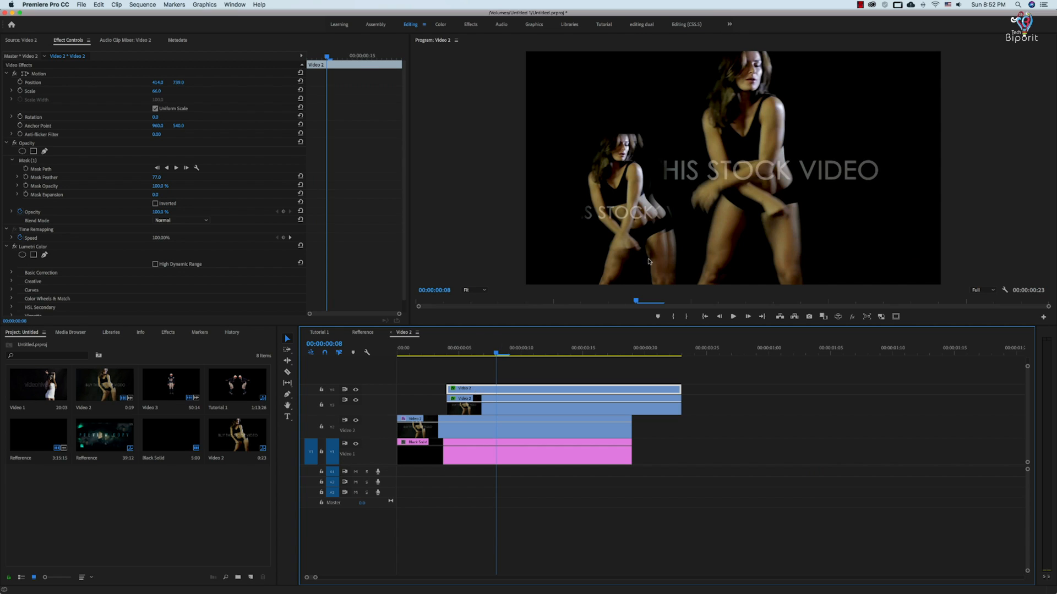
# Step: Add a third small dancer copy between the existing two and set the lowest one's horizontal position to 495
pyautogui.moveTo(476, 389); pyautogui.dragTo(476, 379)
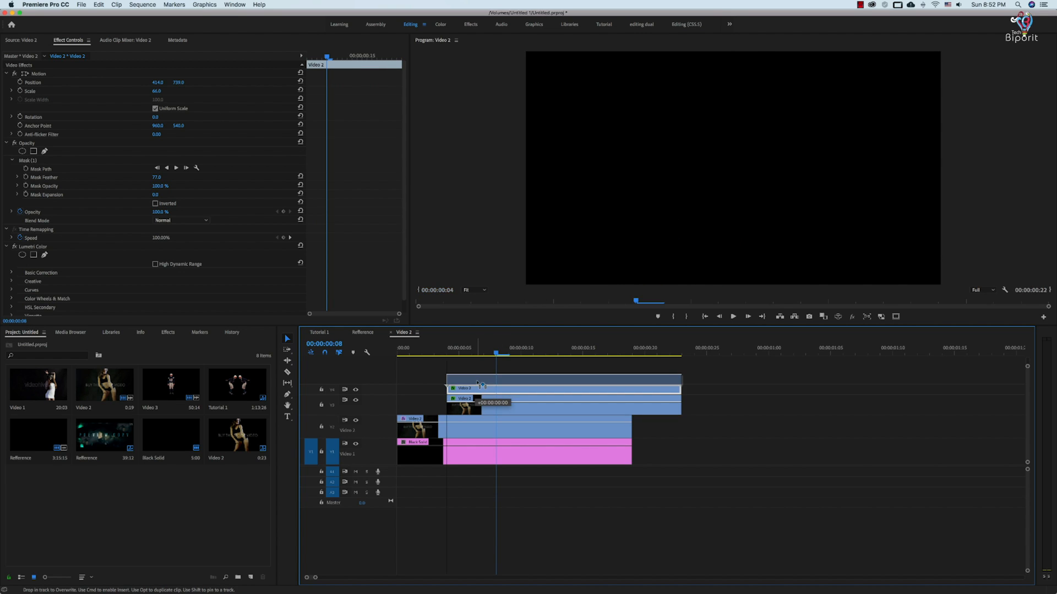
pyautogui.click(483, 401)
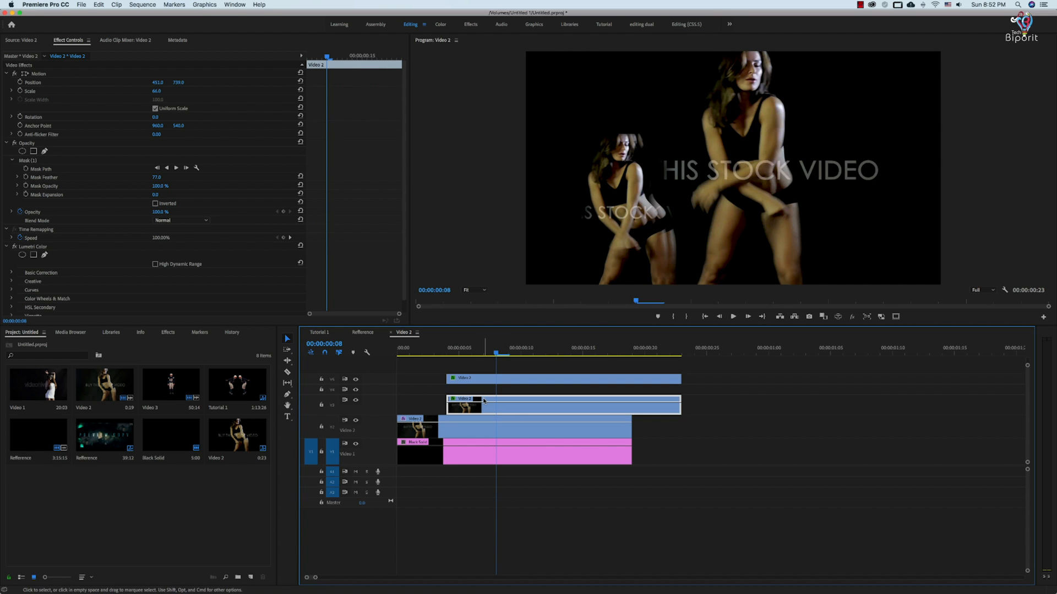
pyautogui.moveTo(485, 400); pyautogui.dragTo(486, 394)
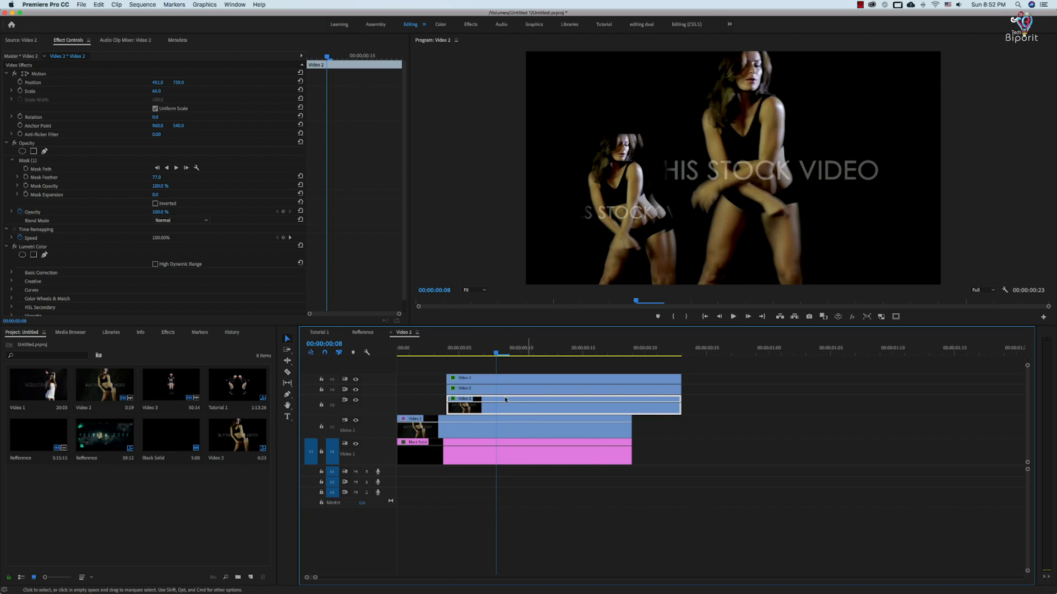
pyautogui.moveTo(156, 83); pyautogui.dragTo(156, 83)
pyautogui.moveTo(157, 82); pyautogui.dragTo(150, 83)
# Step: Lower the lowest small dancer clip's opacity to 75% and enlarge the two tracks above it
pyautogui.moveTo(159, 212); pyautogui.dragTo(145, 212)
pyautogui.moveTo(367, 374); pyautogui.dragTo(369, 367)
pyautogui.moveTo(373, 384); pyautogui.dragTo(372, 375)
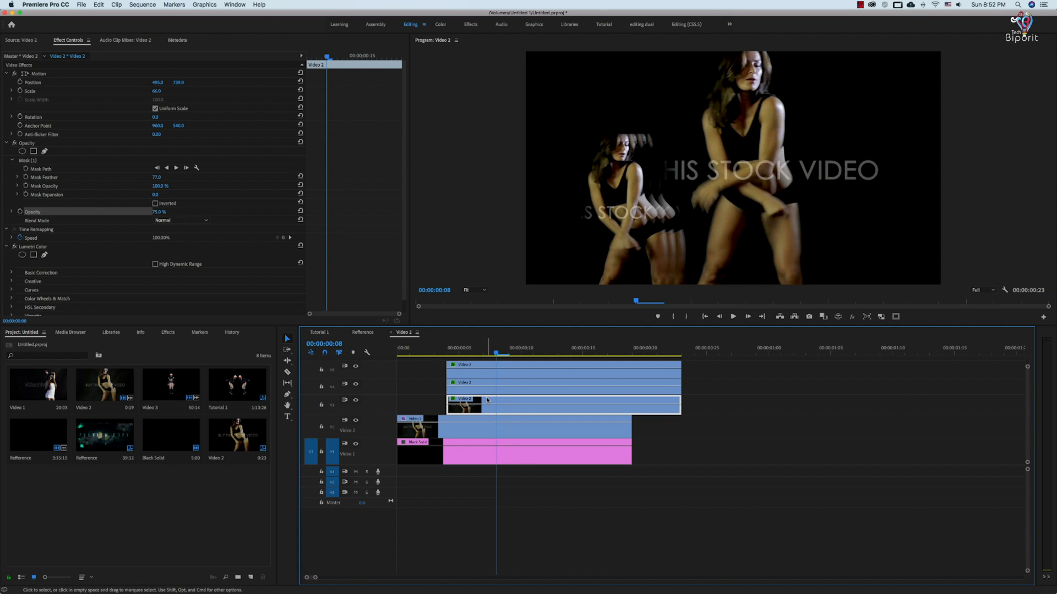
# Step: Add four opacity keyframes to the lowest small dancer clip so it fades in and back out
pyautogui.press('Right')
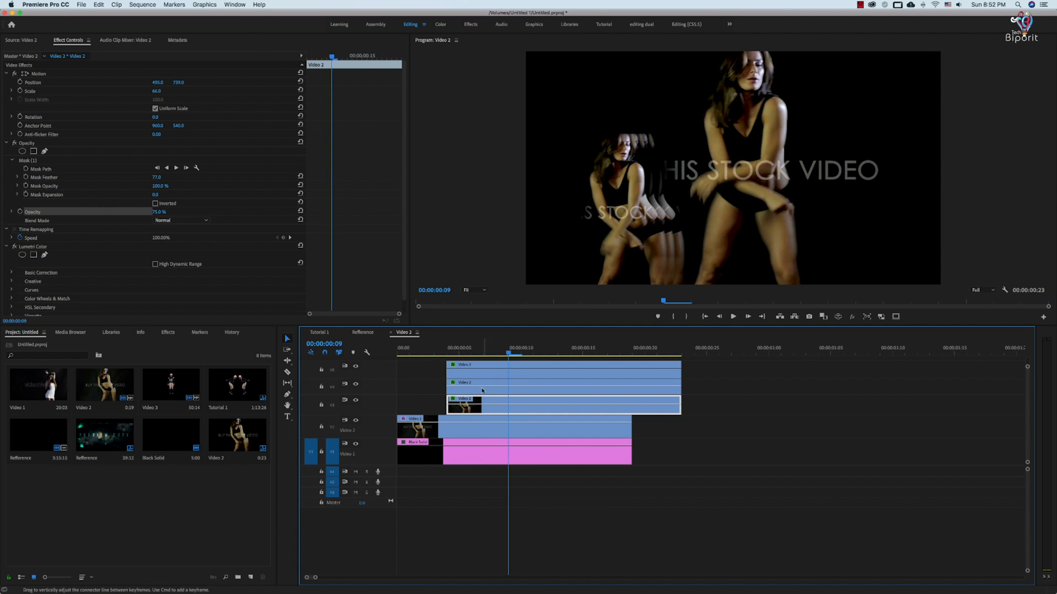
pyautogui.keyDown('super'); pyautogui.click(490, 405); pyautogui.keyUp('super')
pyautogui.keyDown('super'); pyautogui.click(515, 406); pyautogui.keyUp('super')
pyautogui.moveTo(516, 406); pyautogui.dragTo(476, 413)
pyautogui.keyDown('super'); pyautogui.click(476, 406); pyautogui.keyUp('super')
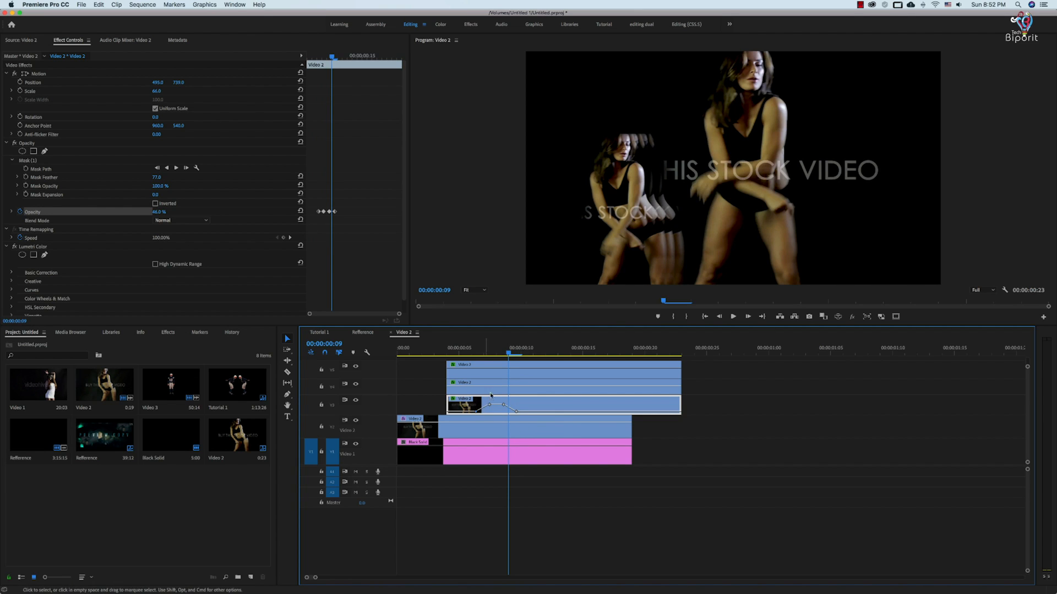
# Step: Add four opacity keyframes to the middle small dancer clip so it fades in and out
pyautogui.click(496, 353)
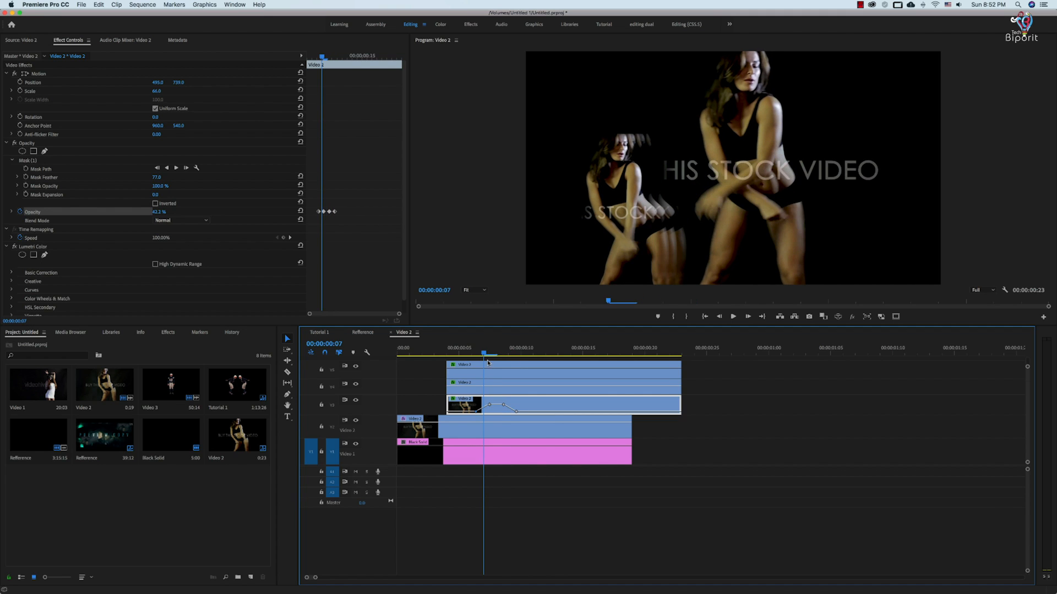
pyautogui.keyDown('super'); pyautogui.click(492, 389); pyautogui.keyUp('super')
pyautogui.keyDown('super'); pyautogui.click(502, 388); pyautogui.keyUp('super')
pyautogui.keyDown('super'); pyautogui.click(513, 387); pyautogui.keyUp('super')
pyautogui.moveTo(513, 387); pyautogui.dragTo(478, 393)
pyautogui.keyDown('super'); pyautogui.click(478, 387); pyautogui.keyUp('super')
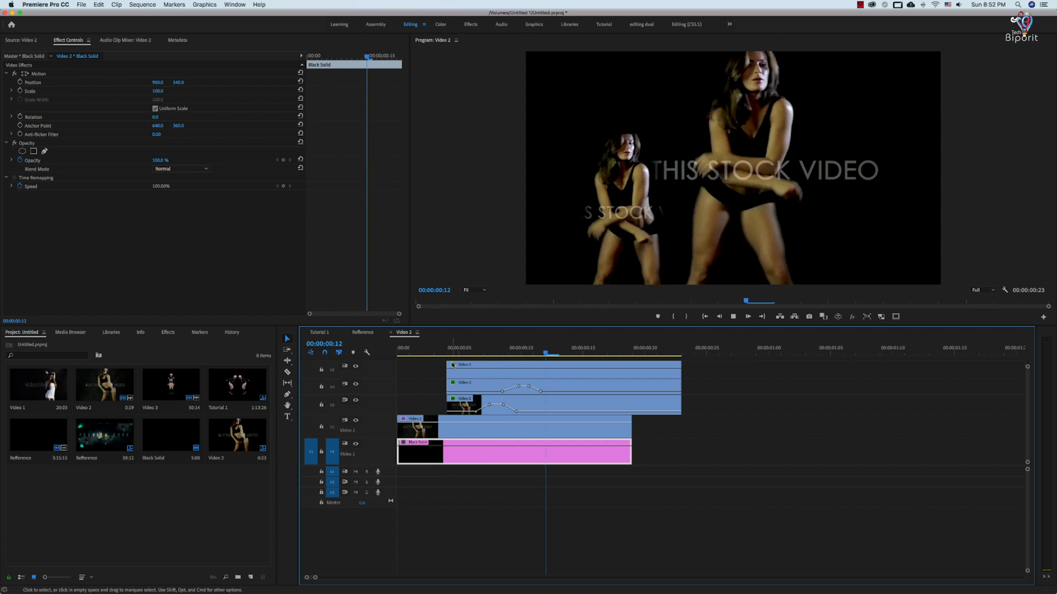
# Step: Play back the fading dancer clones and scrub through the Reference sequence to examine its next effect
pyautogui.press('space')
pyautogui.click(456, 360)
pyautogui.click(457, 351)
pyautogui.press('space')
pyautogui.press('space')
pyautogui.click(357, 333)
pyautogui.moveTo(478, 351); pyautogui.dragTo(604, 372)
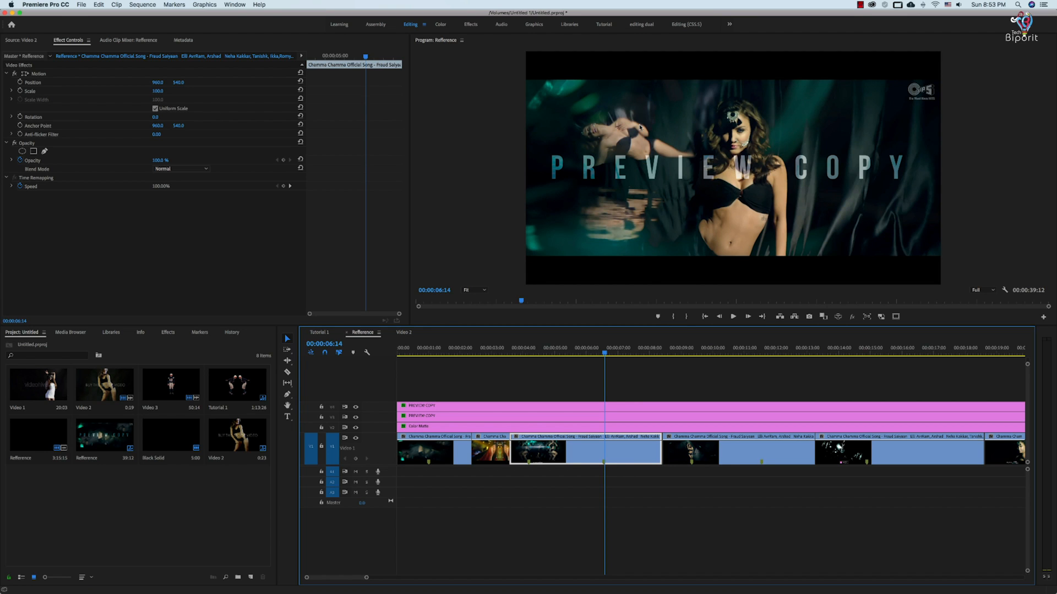
# Step: Return to the Video 2 sequence and open the Video 1 footage in the Source monitor
pyautogui.click(404, 333)
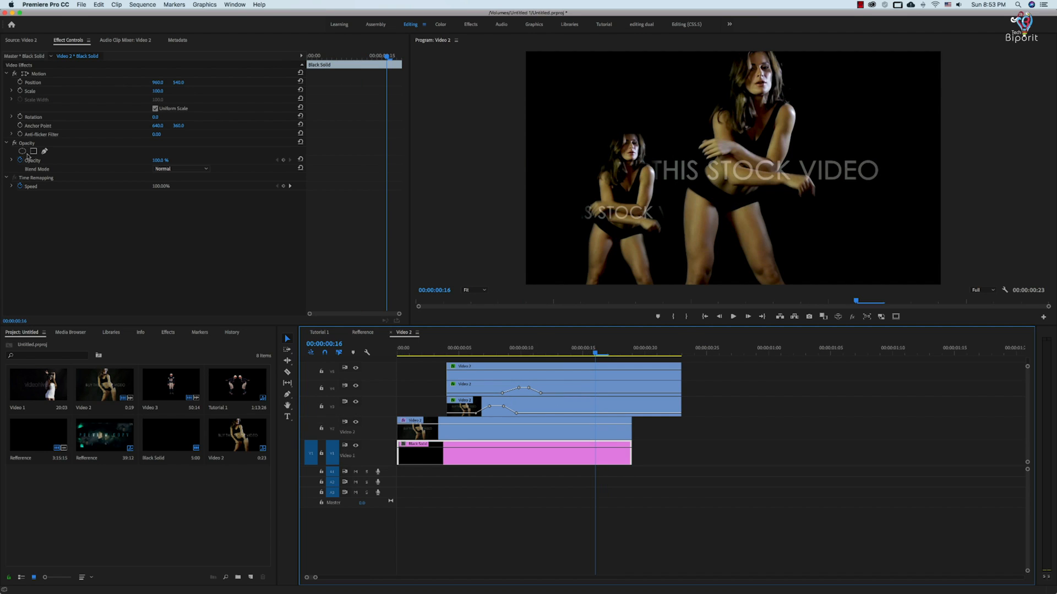
pyautogui.click(21, 40)
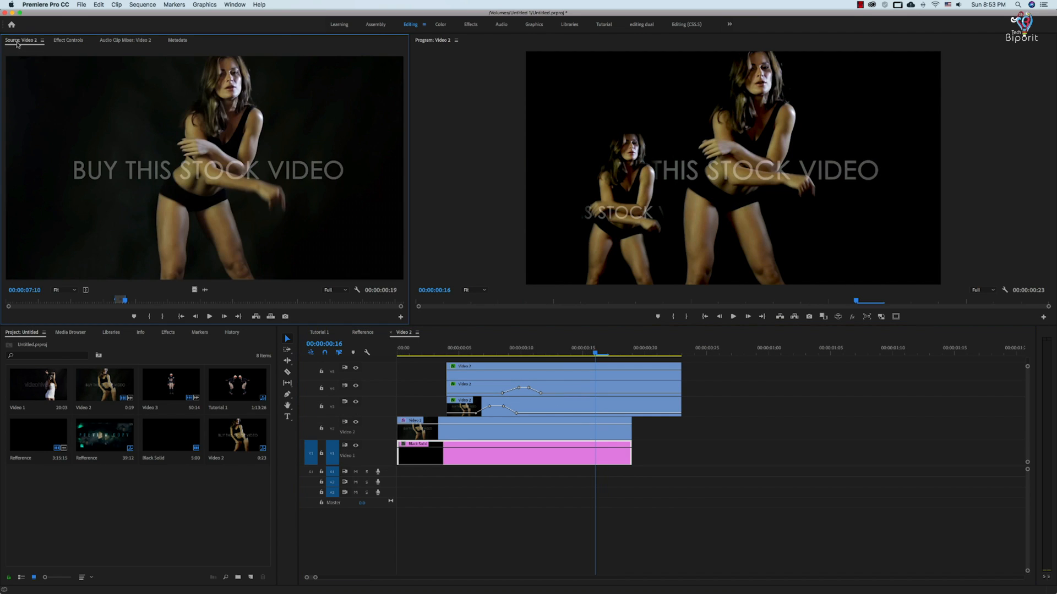
pyautogui.doubleClick(10, 385)
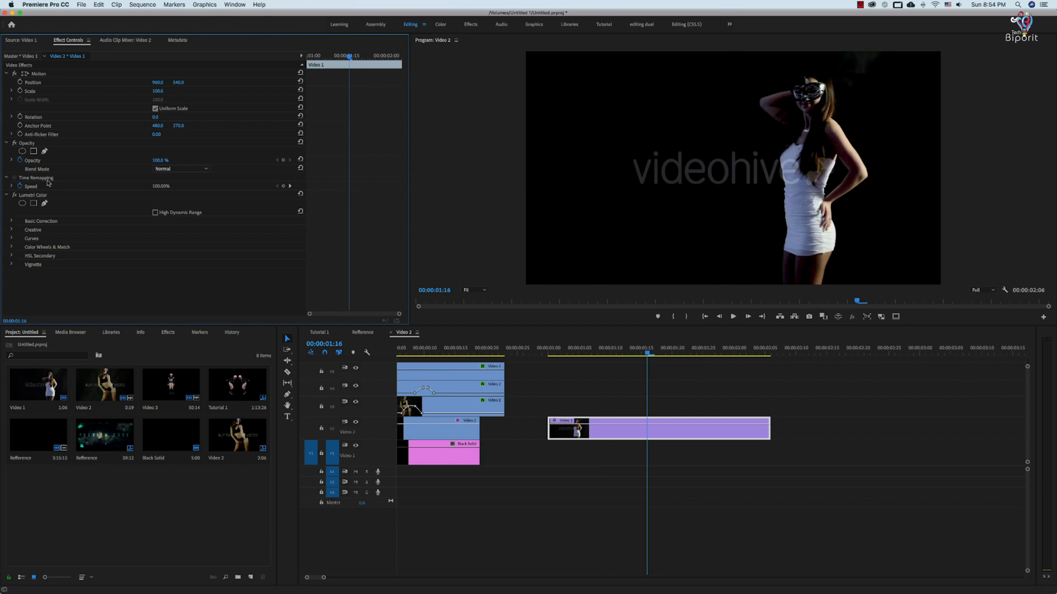
# Step: Draw a closed freehand opacity mask around the woman in the white dress on the Video 1 clip
pyautogui.click(25, 146)
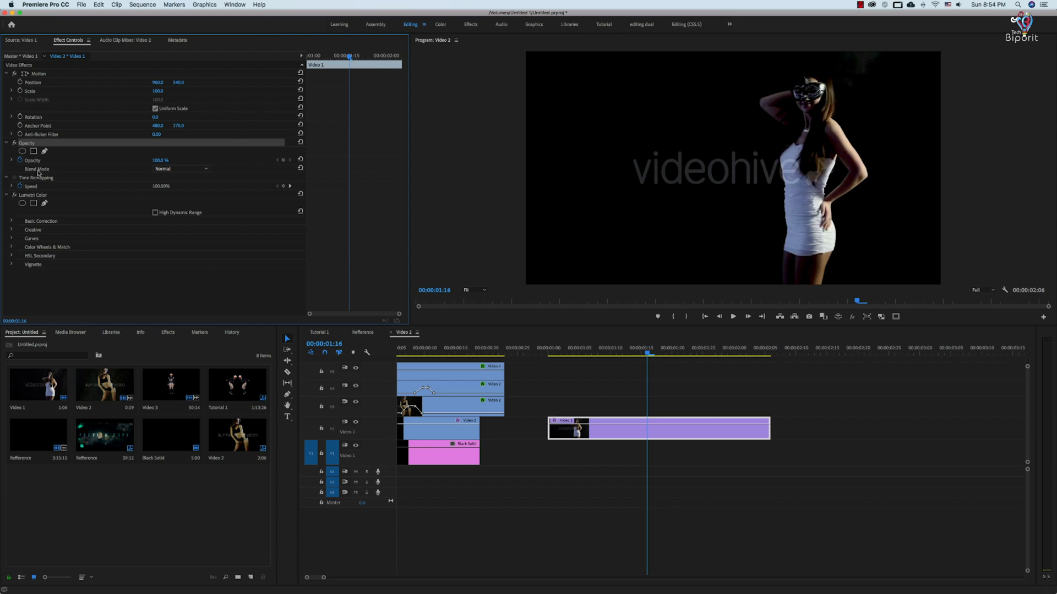
pyautogui.click(45, 151)
pyautogui.click(746, 80)
pyautogui.click(784, 223)
pyautogui.click(778, 266)
pyautogui.click(820, 280)
pyautogui.click(879, 179)
pyautogui.click(850, 99)
pyautogui.click(807, 58)
pyautogui.click(746, 79)
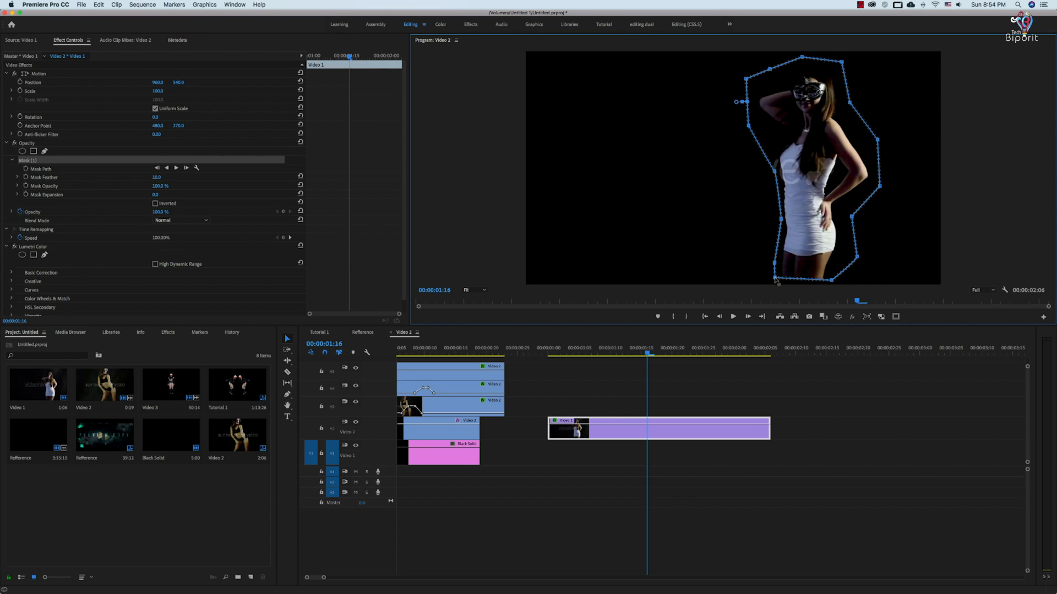
# Step: Check the Video 1 mask cutout against the transparency grid, and turn the grid back off
pyautogui.click(751, 454)
pyautogui.moveTo(546, 440); pyautogui.dragTo(836, 472)
pyautogui.click(1005, 291)
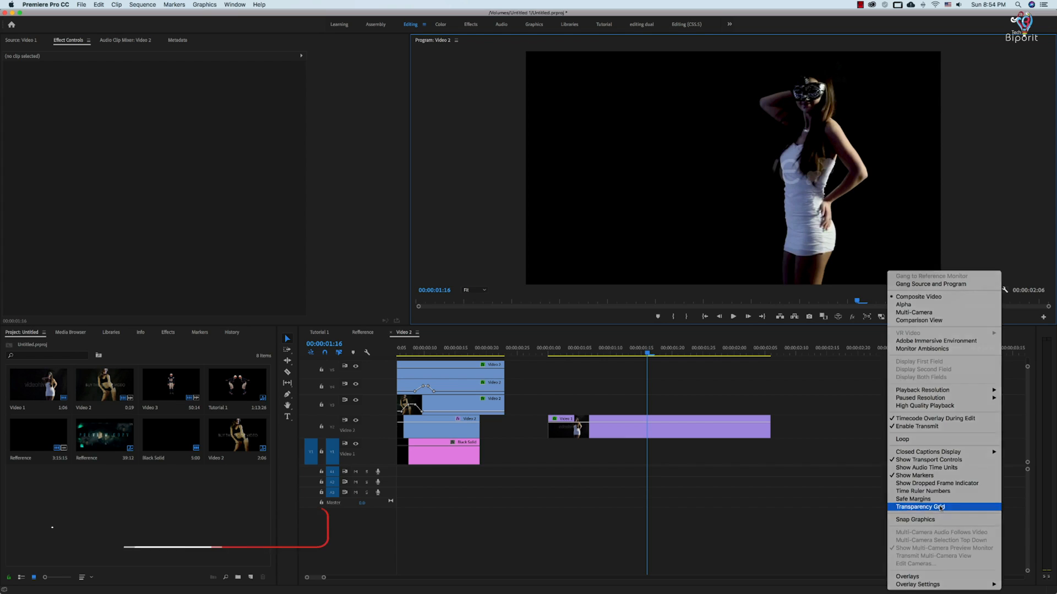
pyautogui.click(940, 507)
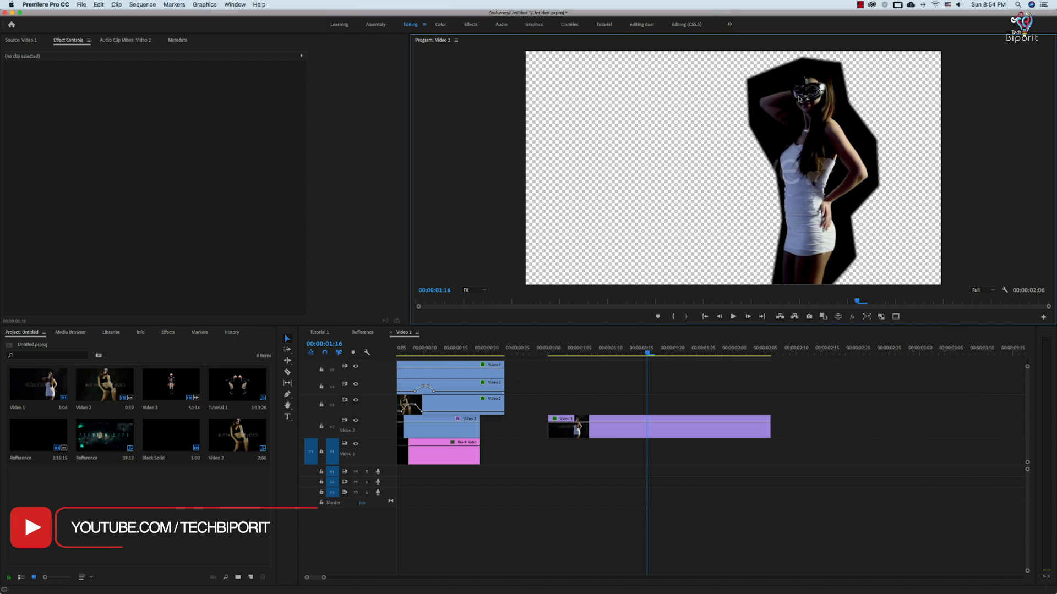
pyautogui.click(1004, 290)
pyautogui.click(934, 508)
# Step: Duplicate the masked Video 1 clip onto the track above and set the copy's scale to 58 and position to 757, 585
pyautogui.click(604, 433)
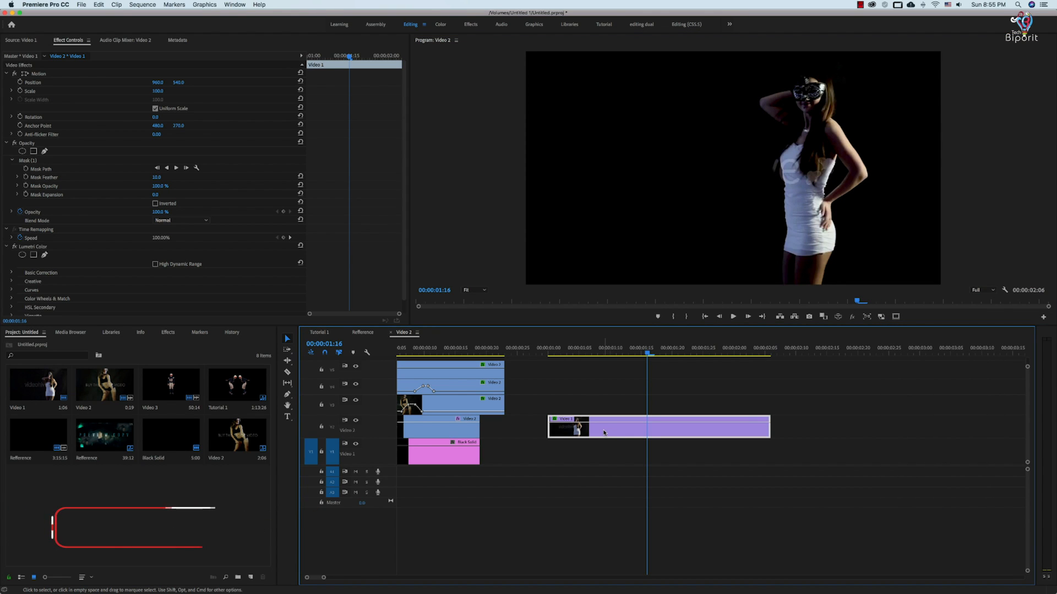
pyautogui.moveTo(605, 433); pyautogui.dragTo(605, 408)
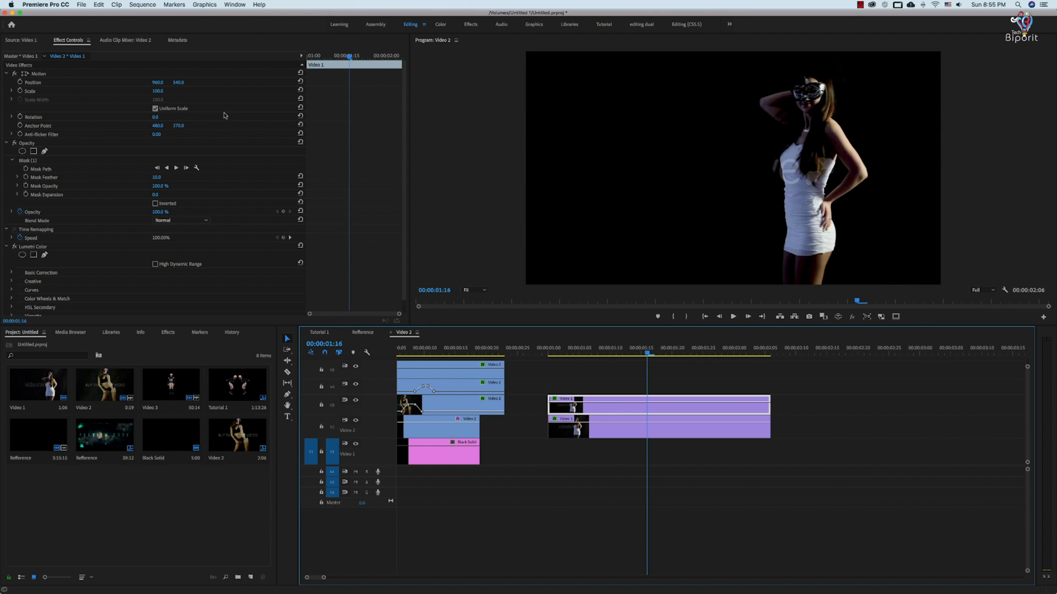
pyautogui.moveTo(158, 90); pyautogui.dragTo(115, 83)
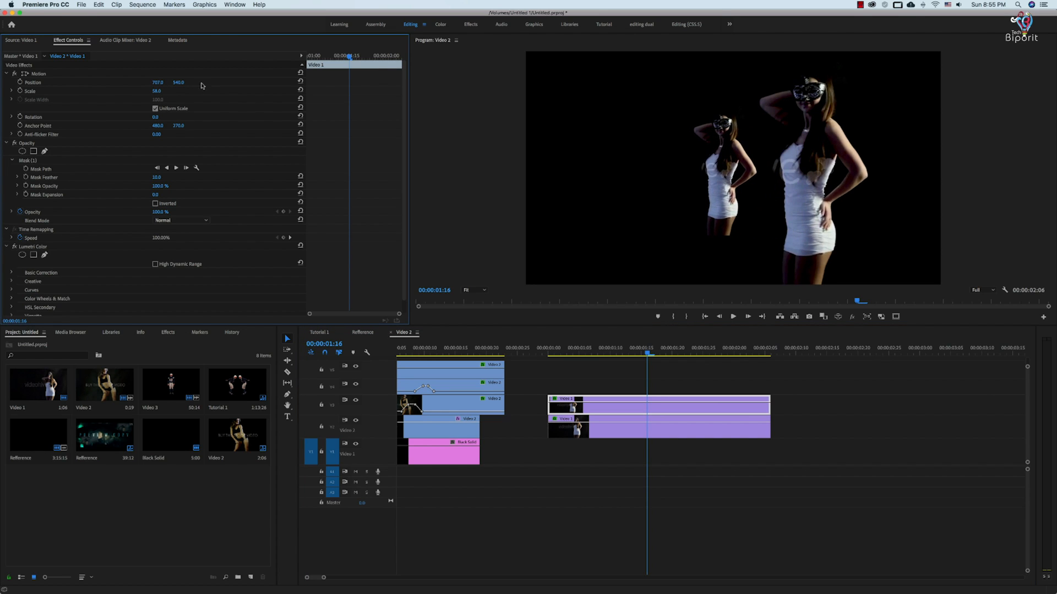
pyautogui.moveTo(181, 83); pyautogui.dragTo(190, 82)
# Step: Offset the two Video 1 clips, moving the lower one about seven frames later and the upper one about two frames earlier
pyautogui.moveTo(583, 410); pyautogui.dragTo(624, 435)
pyautogui.moveTo(589, 378); pyautogui.dragTo(684, 451)
pyautogui.moveTo(668, 416); pyautogui.dragTo(686, 417)
pyautogui.click(656, 387)
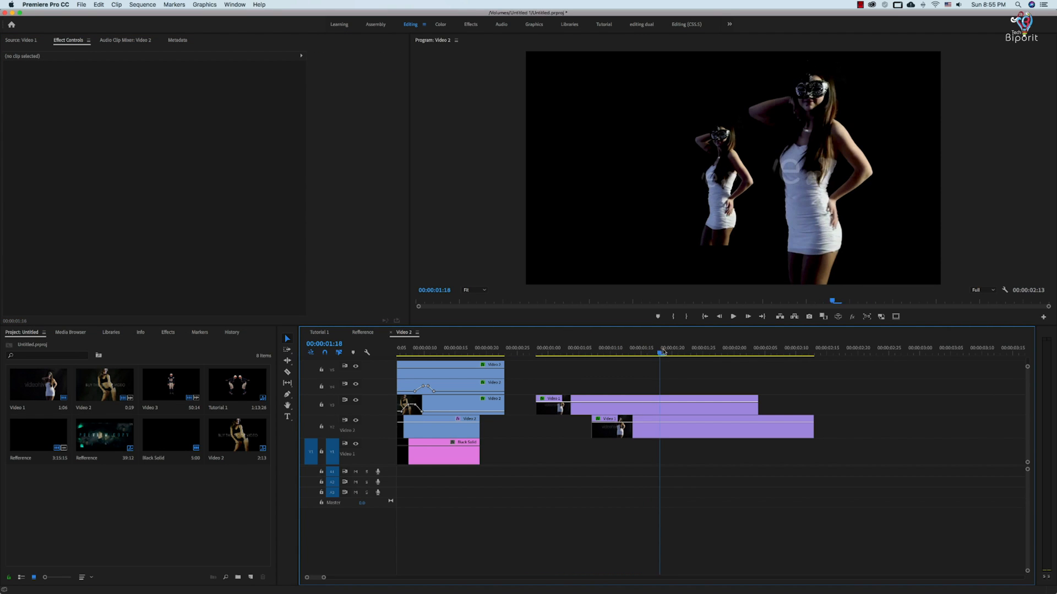
# Step: Find the flip effects and apply Vertical Flip to the upper, smaller Video 1 copy
pyautogui.click(638, 405)
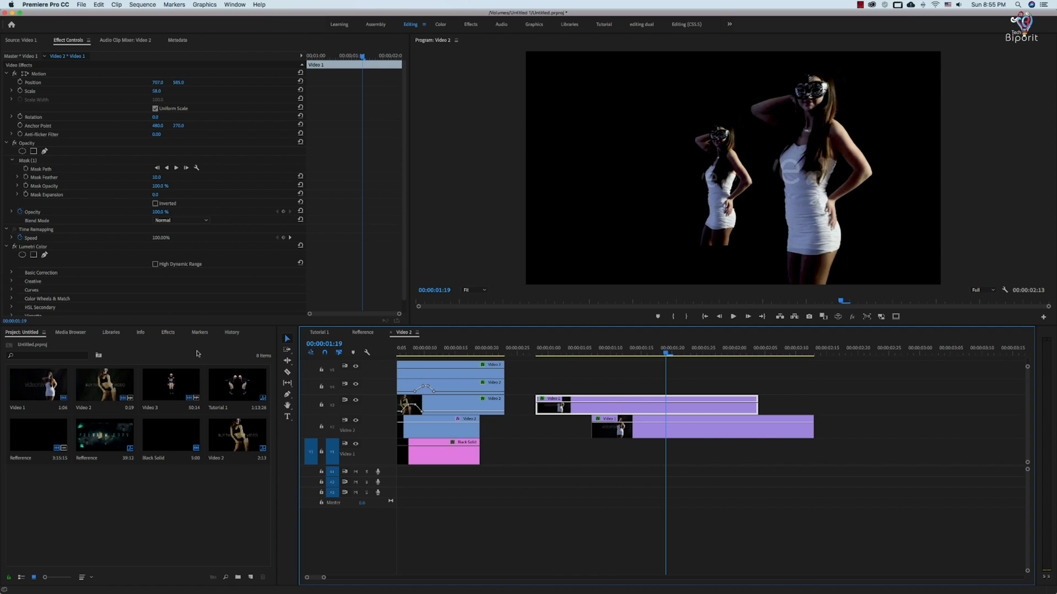
pyautogui.click(161, 333)
pyautogui.moveTo(40, 427); pyautogui.dragTo(600, 406)
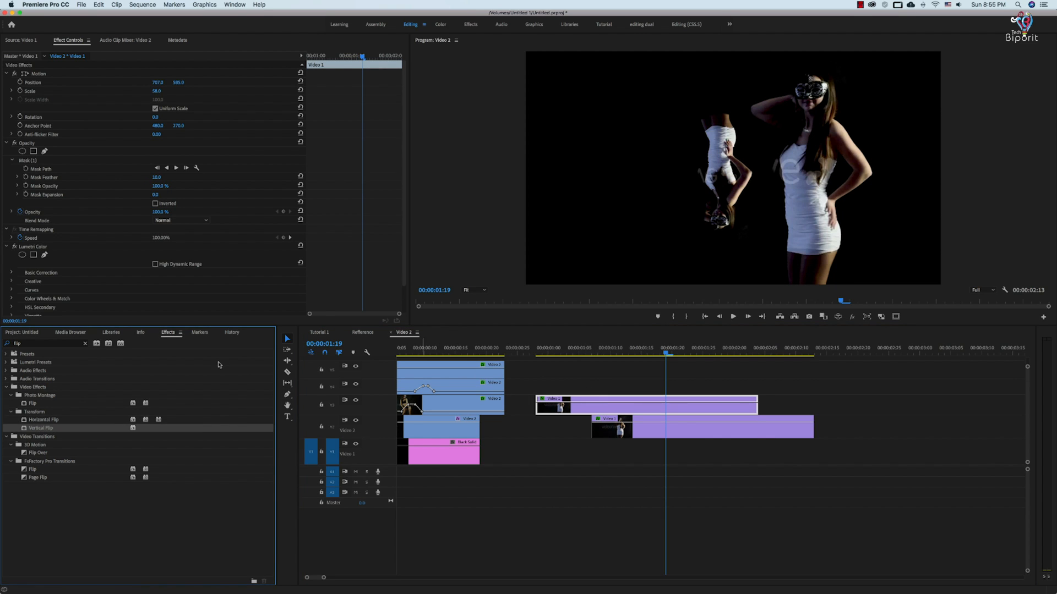
# Step: Set the vertically flipped Video 1 copy's scale to 94 and its position to 380, 242
pyautogui.scroll(-2, 308, 240)
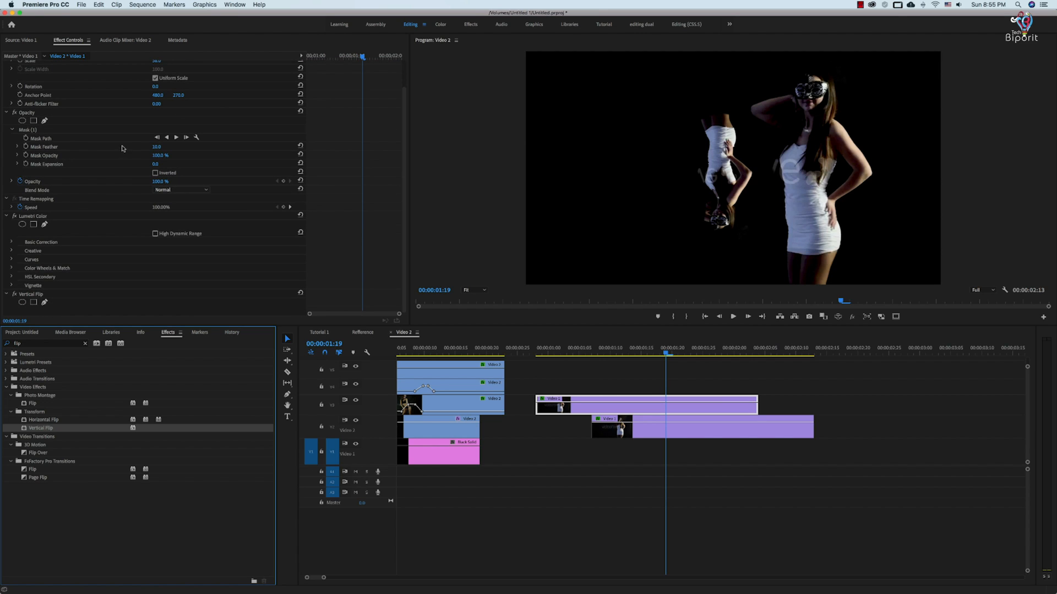
pyautogui.scroll(2, 122, 148)
pyautogui.moveTo(178, 82)
pyautogui.mouseDown()
pyautogui.moveTo(154, 84)
pyautogui.moveTo(166, 93)
pyautogui.mouseUp()
pyautogui.moveTo(158, 83); pyautogui.dragTo(149, 83)
# Step: Add four opacity keyframes to the flipped Video 1 copy and lower the outer two to fade it in and out
pyautogui.keyDown('super'); pyautogui.click(638, 402); pyautogui.keyUp('super')
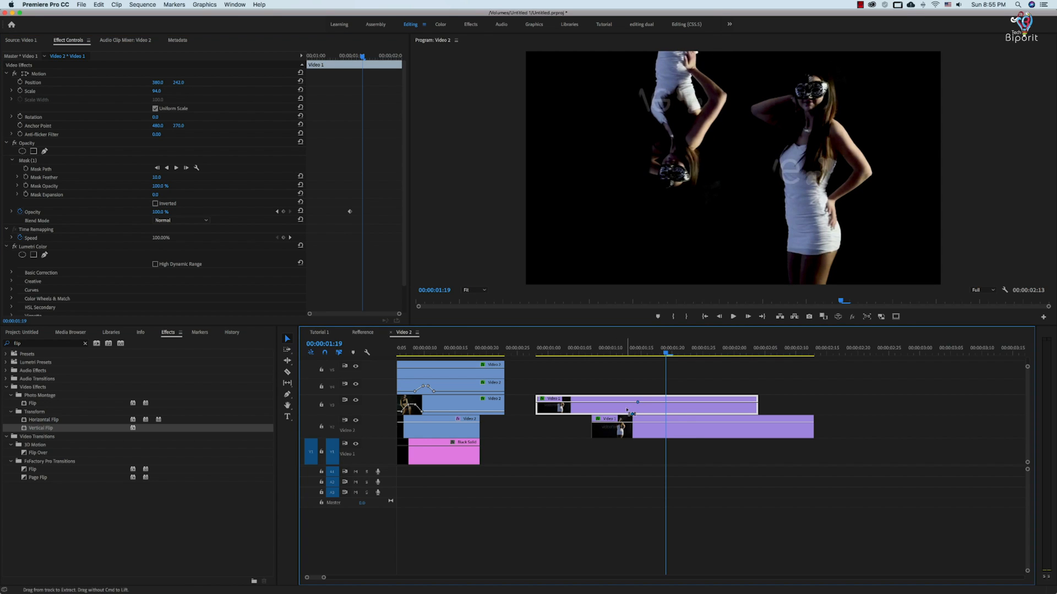
pyautogui.keyDown('super'); pyautogui.click(652, 402); pyautogui.keyUp('super')
pyautogui.keyDown('super'); pyautogui.click(668, 403); pyautogui.keyUp('super')
pyautogui.keyDown('super'); pyautogui.click(677, 403); pyautogui.keyUp('super')
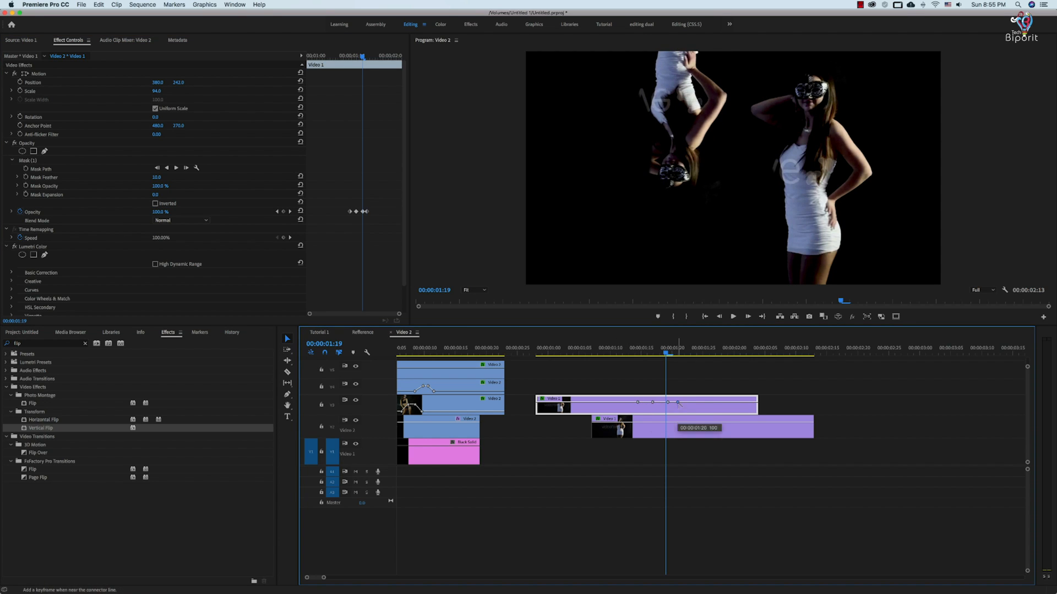
pyautogui.moveTo(679, 406); pyautogui.dragTo(700, 414)
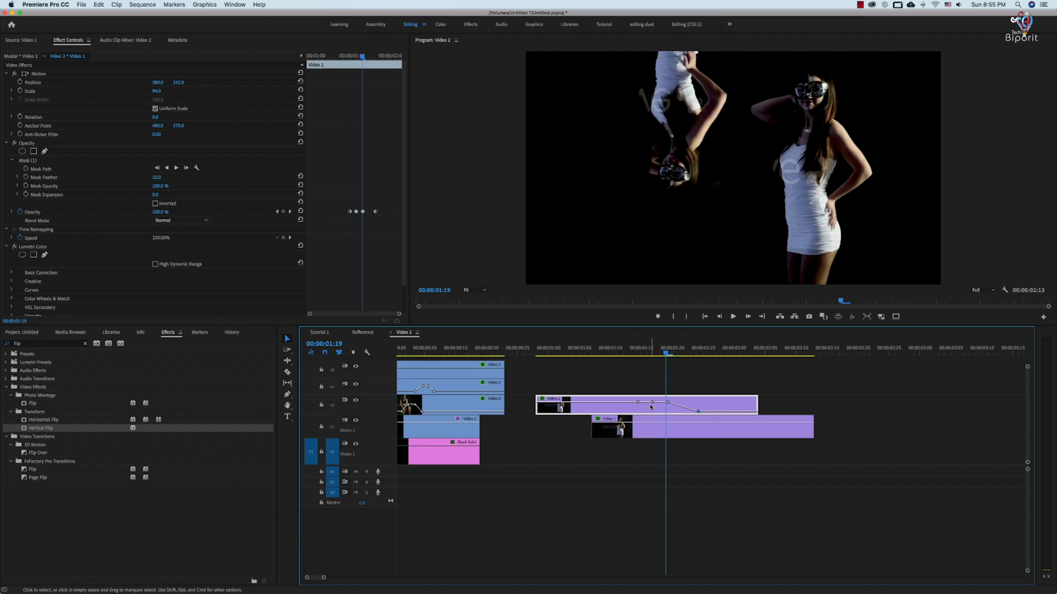
pyautogui.moveTo(638, 402); pyautogui.dragTo(634, 412)
# Step: Display the Opacity keyframes on the flipped Video 1 copy in the timeline
pyautogui.rightClick(725, 421)
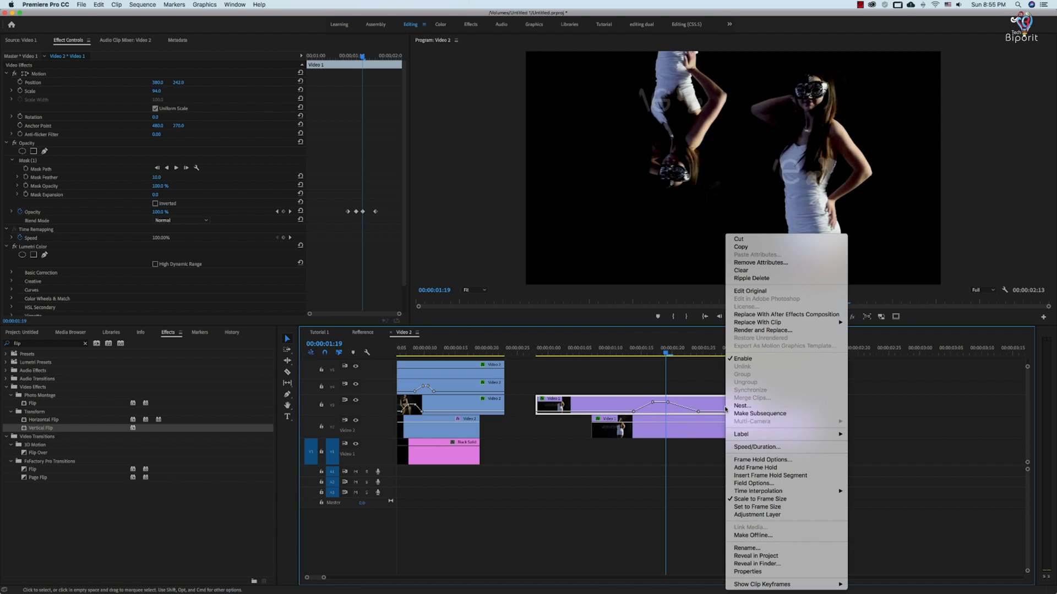
pyautogui.moveTo(793, 586)
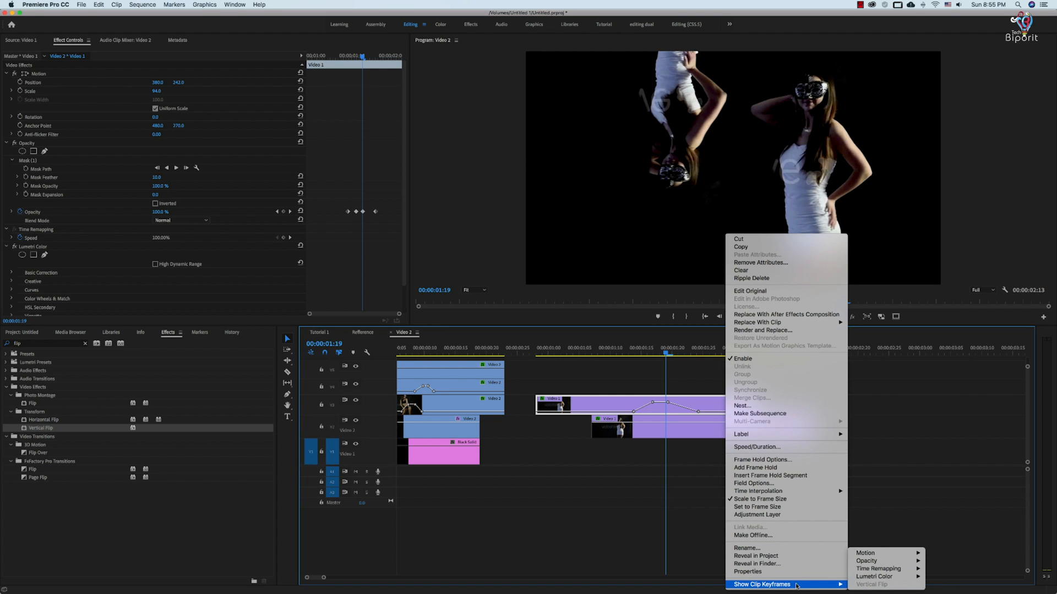
pyautogui.moveTo(866, 564)
pyautogui.click(943, 561)
# Step: Duplicate the flipped, faded clip onto the track above, set the original's horizontal position to 521, and play back the clones
pyautogui.press('Left')
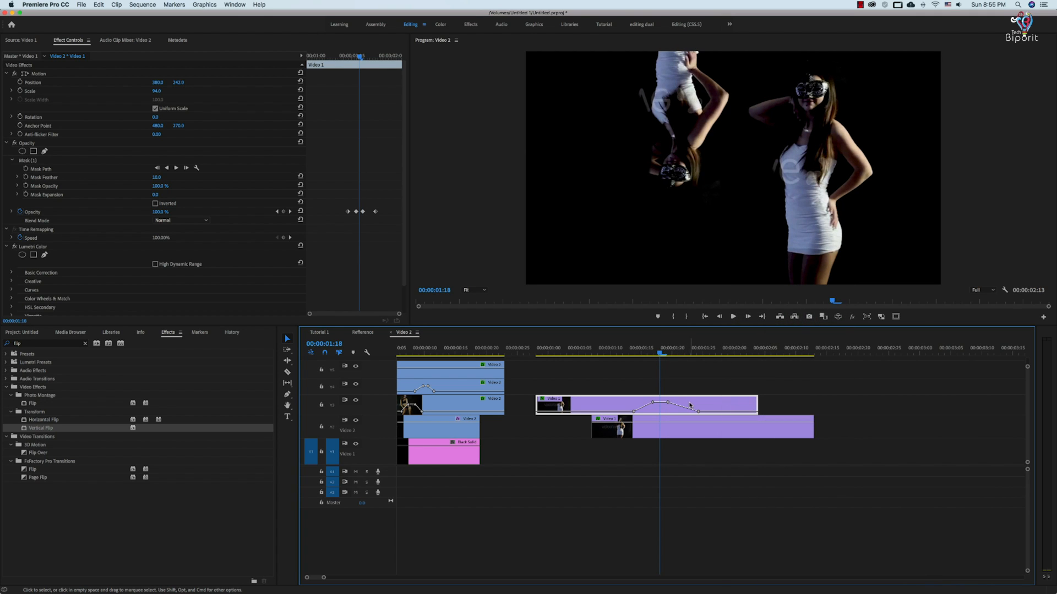
pyautogui.moveTo(689, 405); pyautogui.dragTo(692, 388)
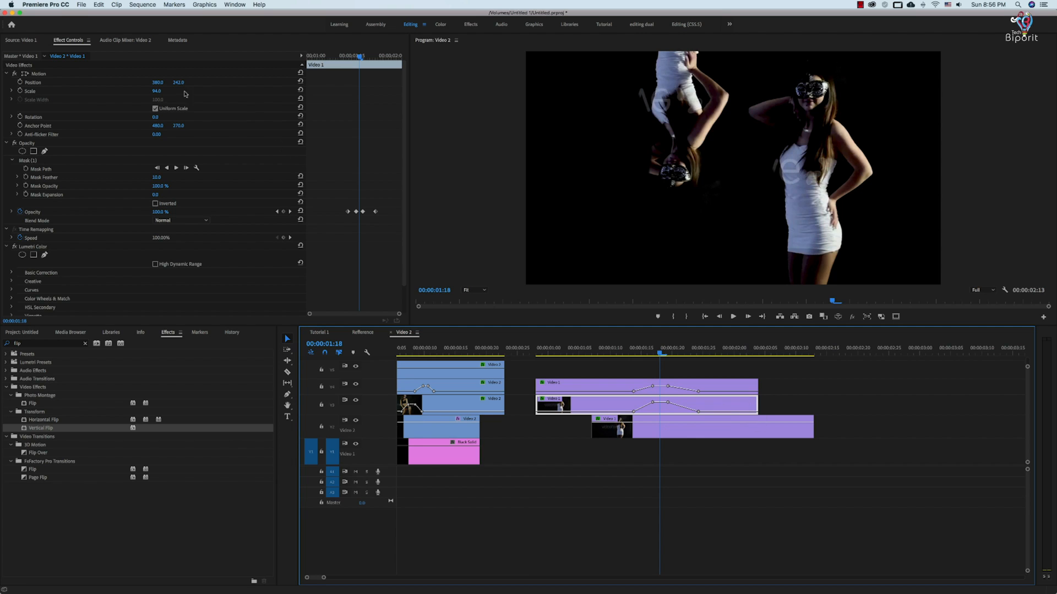
pyautogui.moveTo(159, 84); pyautogui.dragTo(176, 83)
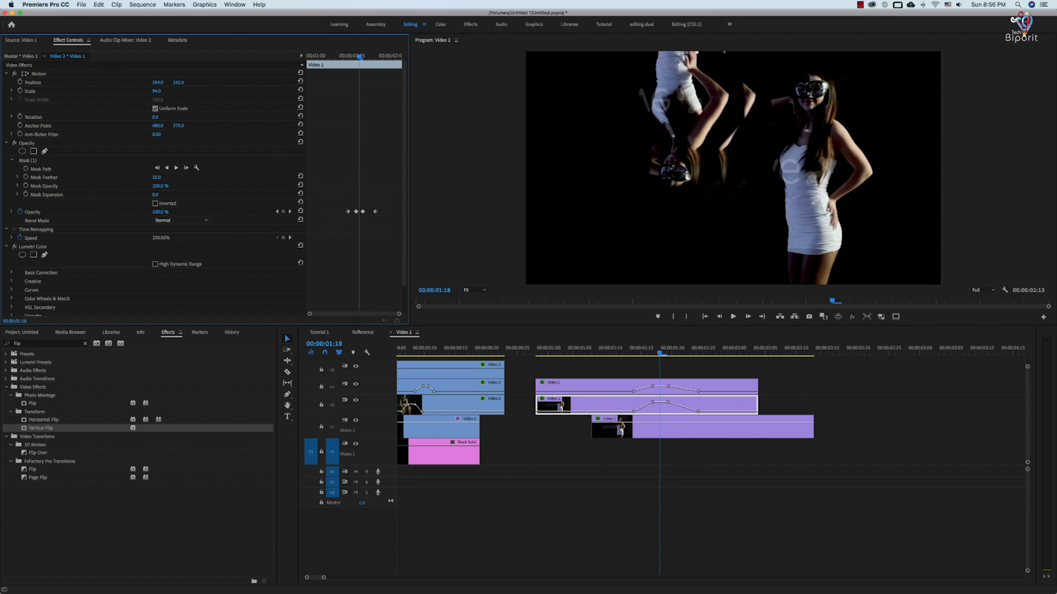
pyautogui.click(599, 349)
pyautogui.press('space')
pyautogui.press('space')
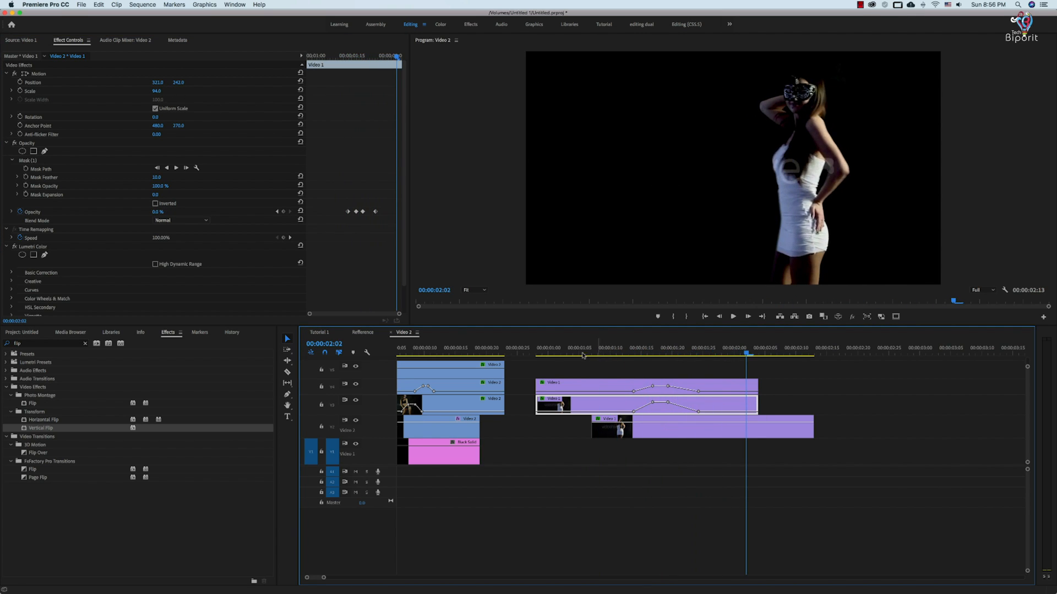
# Step: Examine the mirrored and multiplied dancer shots in the Reference sequence, starting from the shot around nine seconds
pyautogui.click(363, 332)
pyautogui.click(670, 387)
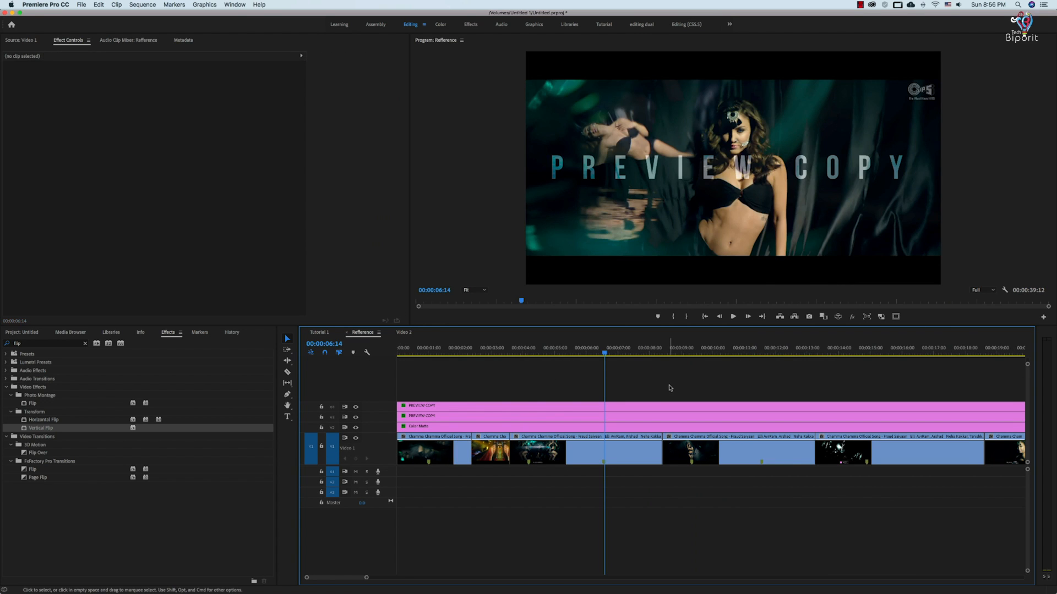
pyautogui.click(534, 352)
pyautogui.moveTo(541, 353)
pyautogui.mouseDown()
pyautogui.moveTo(560, 353)
pyautogui.moveTo(542, 353)
pyautogui.mouseUp()
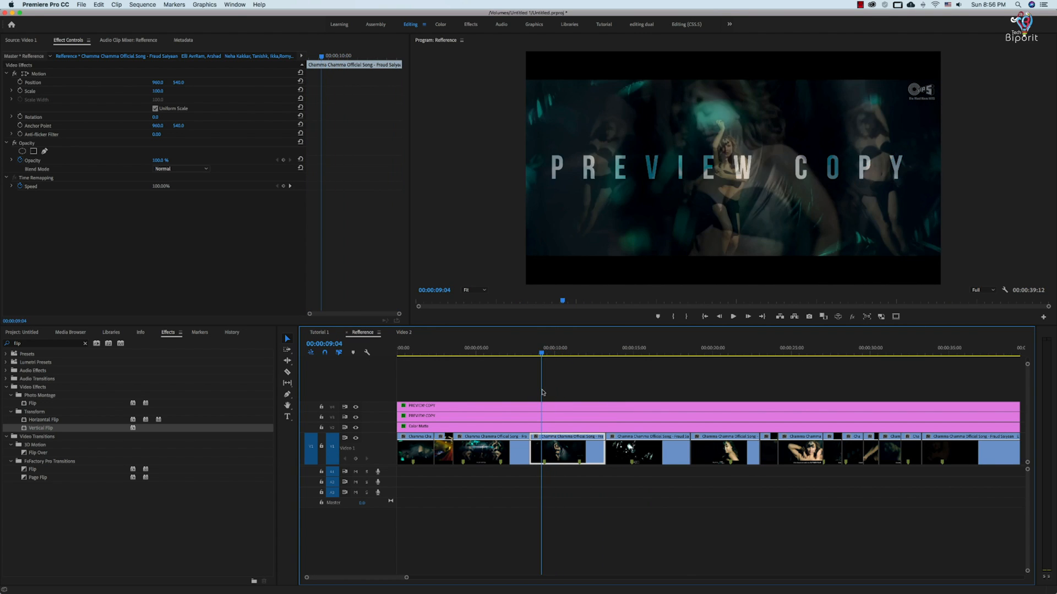
pyautogui.press('=')
pyautogui.moveTo(682, 355); pyautogui.dragTo(754, 404)
pyautogui.press('-')
pyautogui.press('-')
pyautogui.press('-')
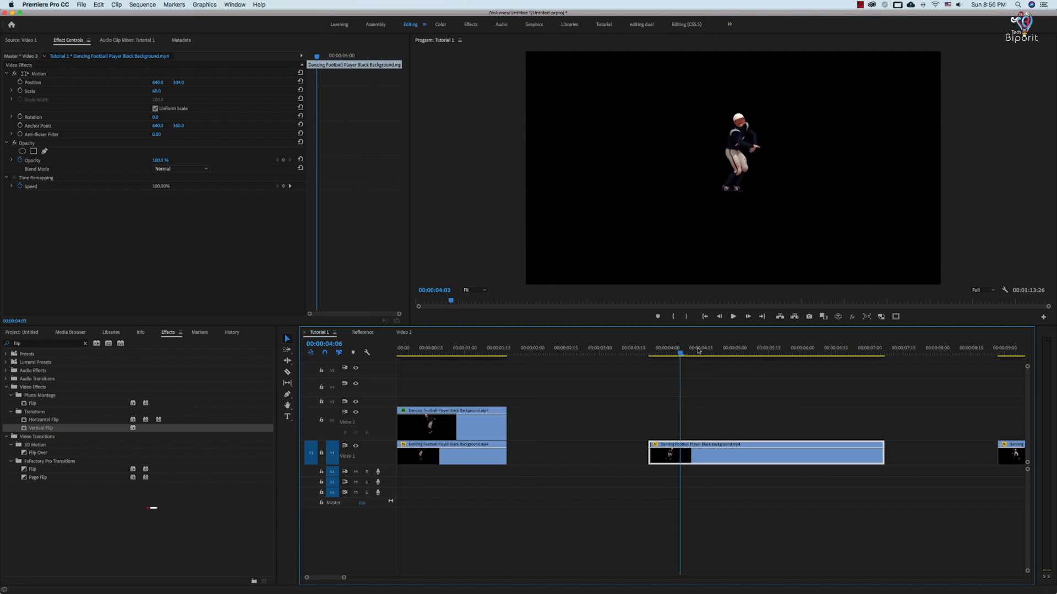
# Step: In the Tutorial 1 sequence, scale the football player clip around 22 seconds to 130 and duplicate it onto the track above
pyautogui.moveTo(698, 351); pyautogui.dragTo(768, 362)
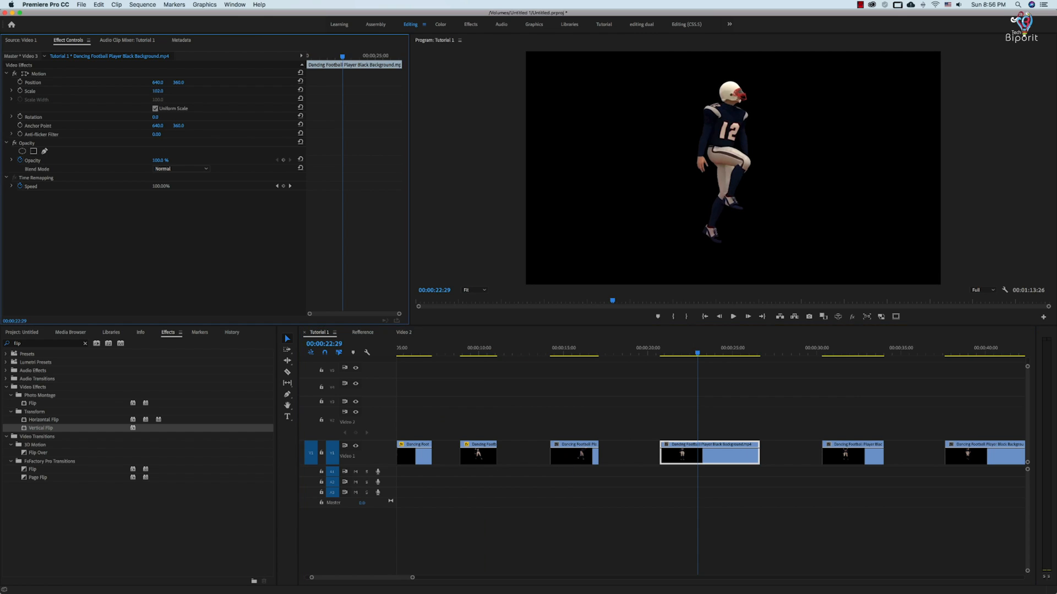
pyautogui.moveTo(159, 91)
pyautogui.mouseDown()
pyautogui.moveTo(184, 91)
pyautogui.moveTo(174, 91)
pyautogui.mouseUp()
pyautogui.moveTo(681, 458); pyautogui.dragTo(684, 424)
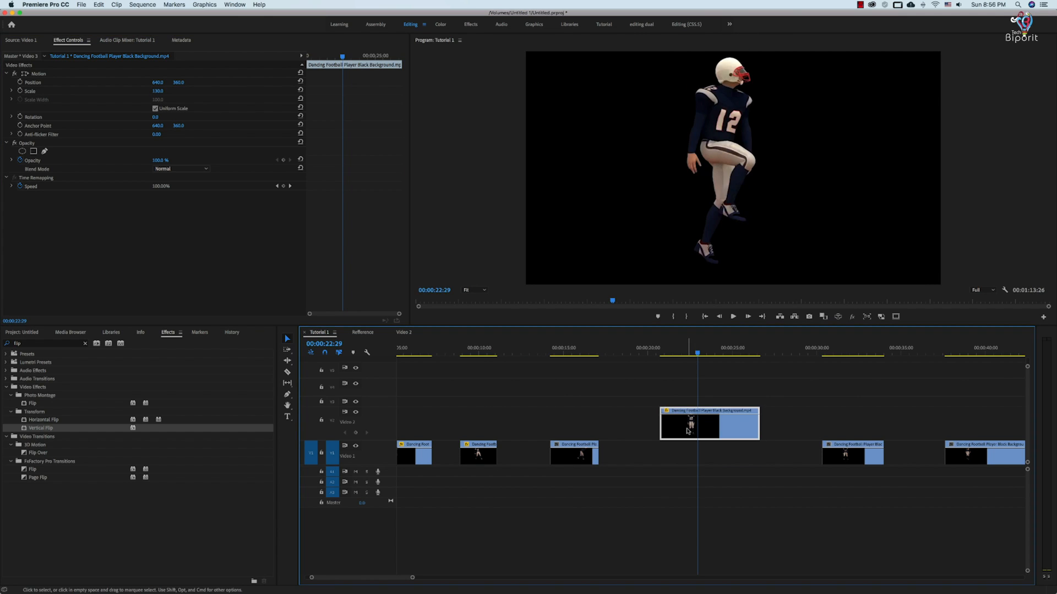
# Step: Set the upper football player copy's blend mode to Screen, its scale to 89 and its position to 446, 395
pyautogui.click(175, 169)
pyautogui.click(179, 255)
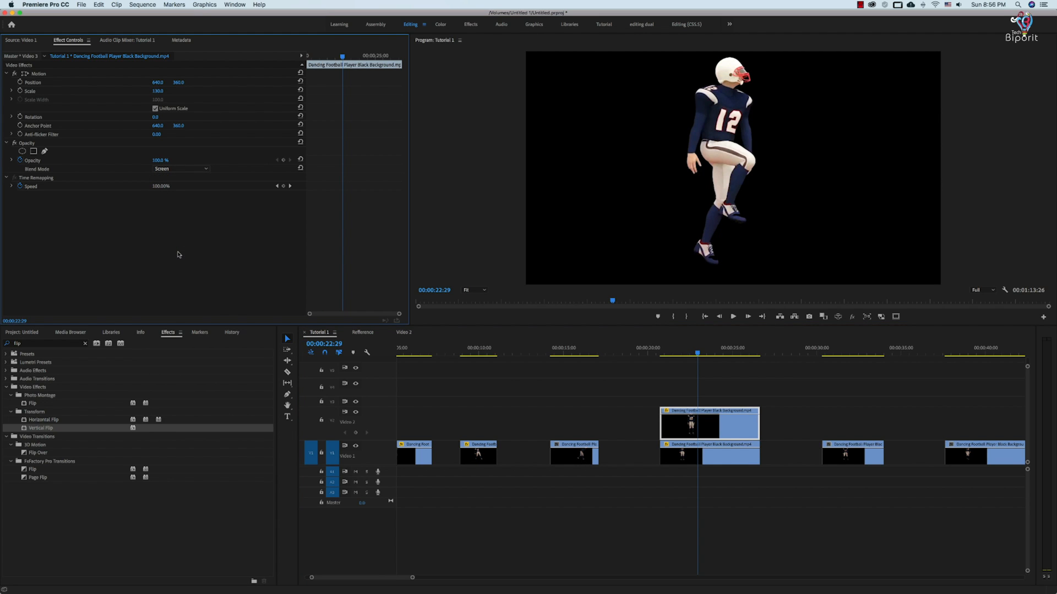
pyautogui.moveTo(153, 95); pyautogui.dragTo(51, 82)
pyautogui.moveTo(177, 83); pyautogui.dragTo(196, 84)
# Step: Duplicate the smaller player onto a third track, apply Horizontal Flip to it, and move it to the opposite side of the large player
pyautogui.click(44, 419)
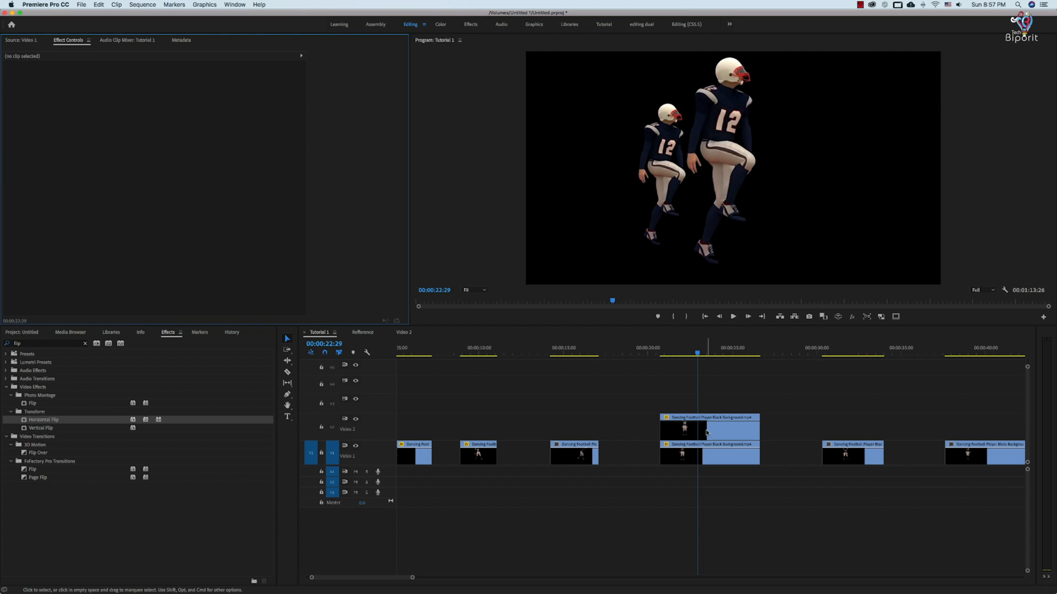
pyautogui.moveTo(708, 433); pyautogui.dragTo(709, 411)
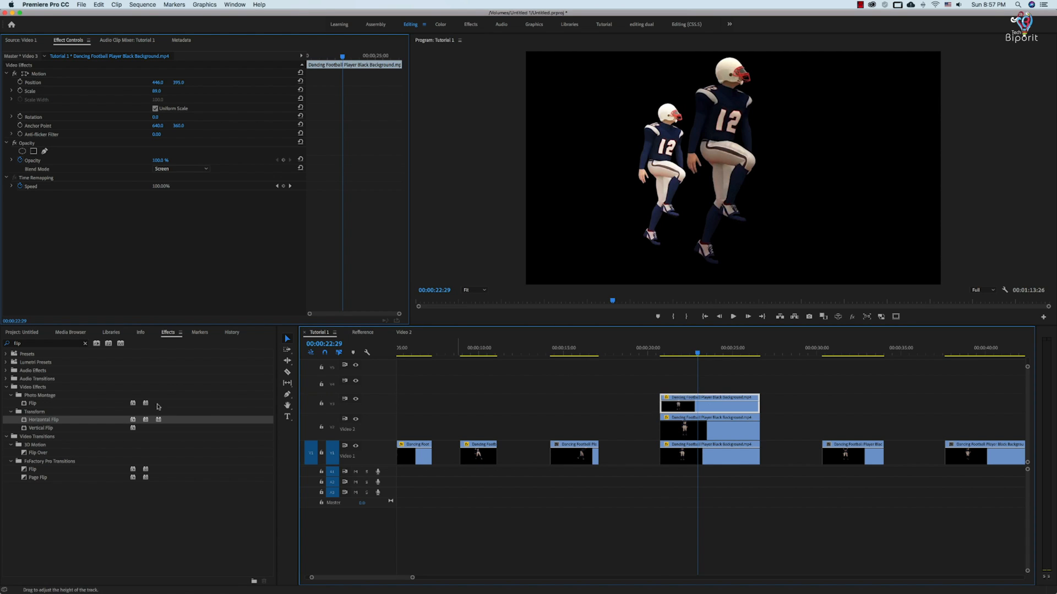
pyautogui.moveTo(152, 82); pyautogui.dragTo(354, 82)
pyautogui.moveTo(701, 353); pyautogui.dragTo(718, 374)
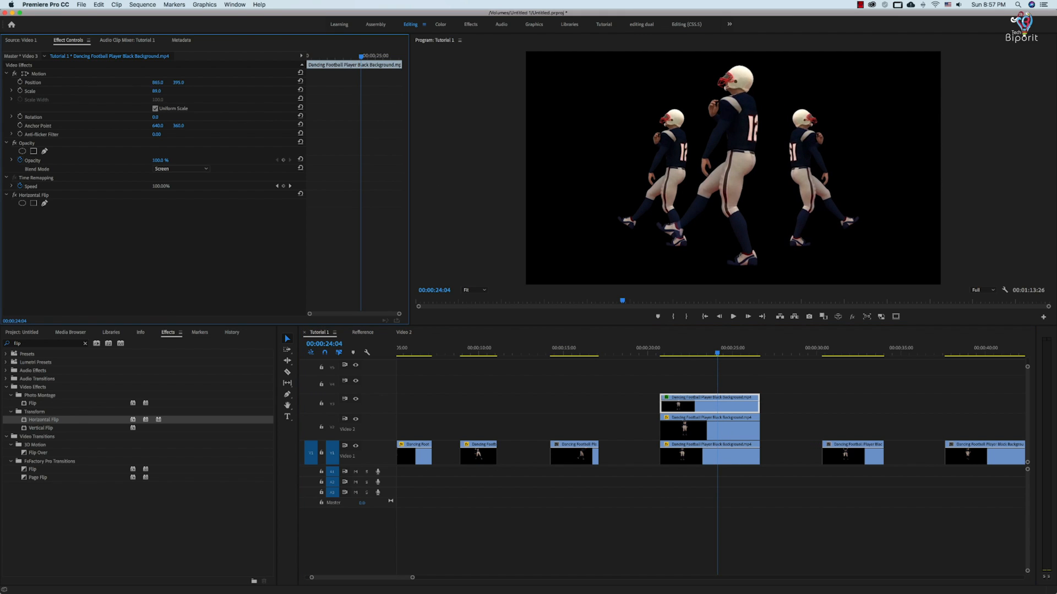
# Step: Examine the shot with three differently sized dancers around 20 seconds in the Reference sequence
pyautogui.click(362, 332)
pyautogui.click(649, 355)
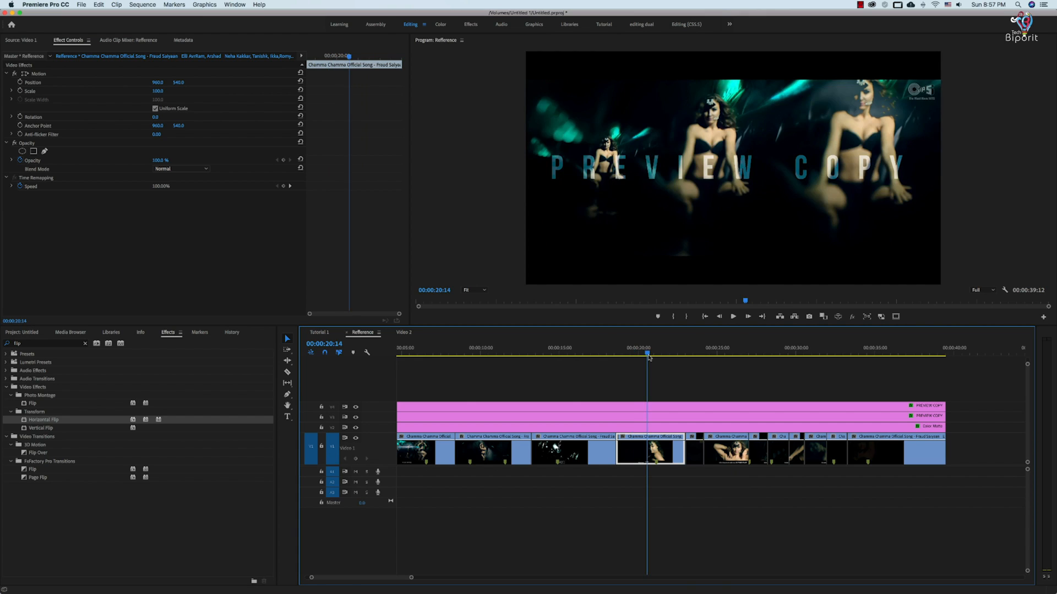
pyautogui.press('Left')
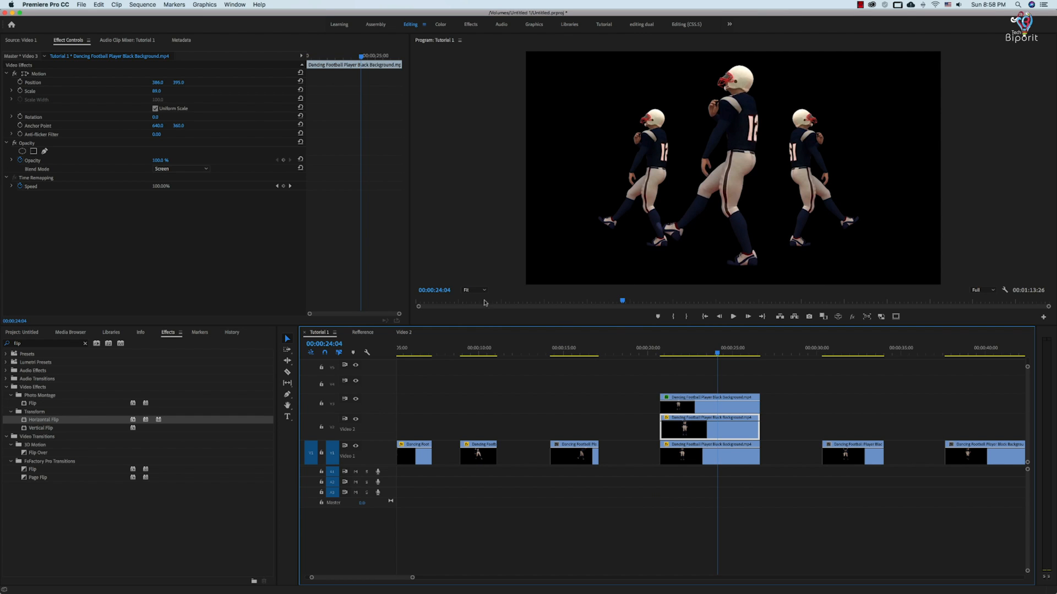
pyautogui.click(362, 333)
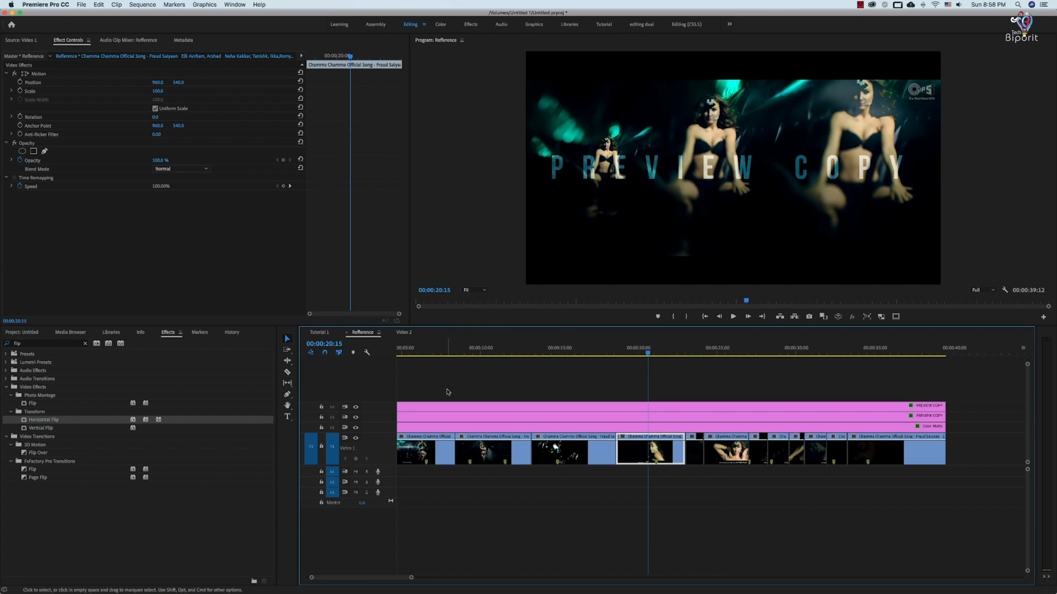